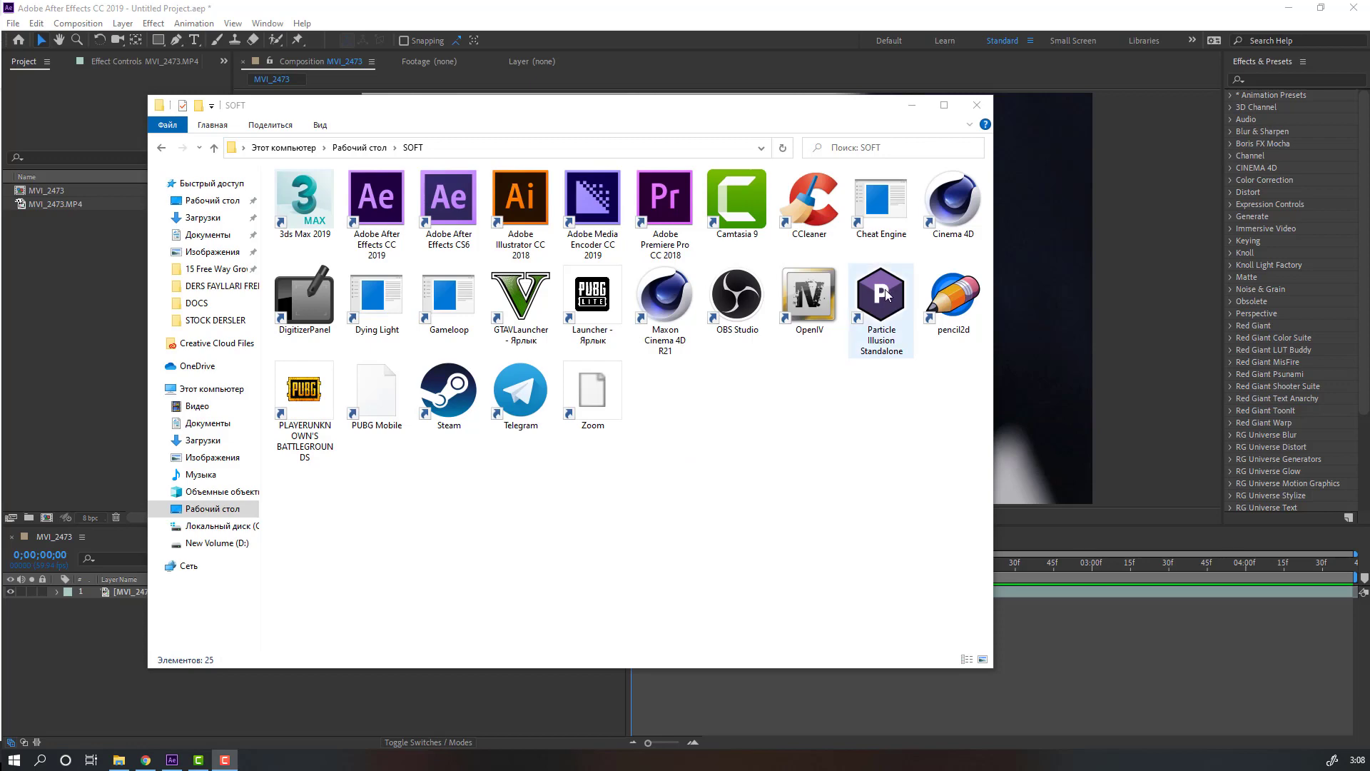
Step: Launch Particle Illusion Standalone from the SOFT folder
left_click(887, 295)
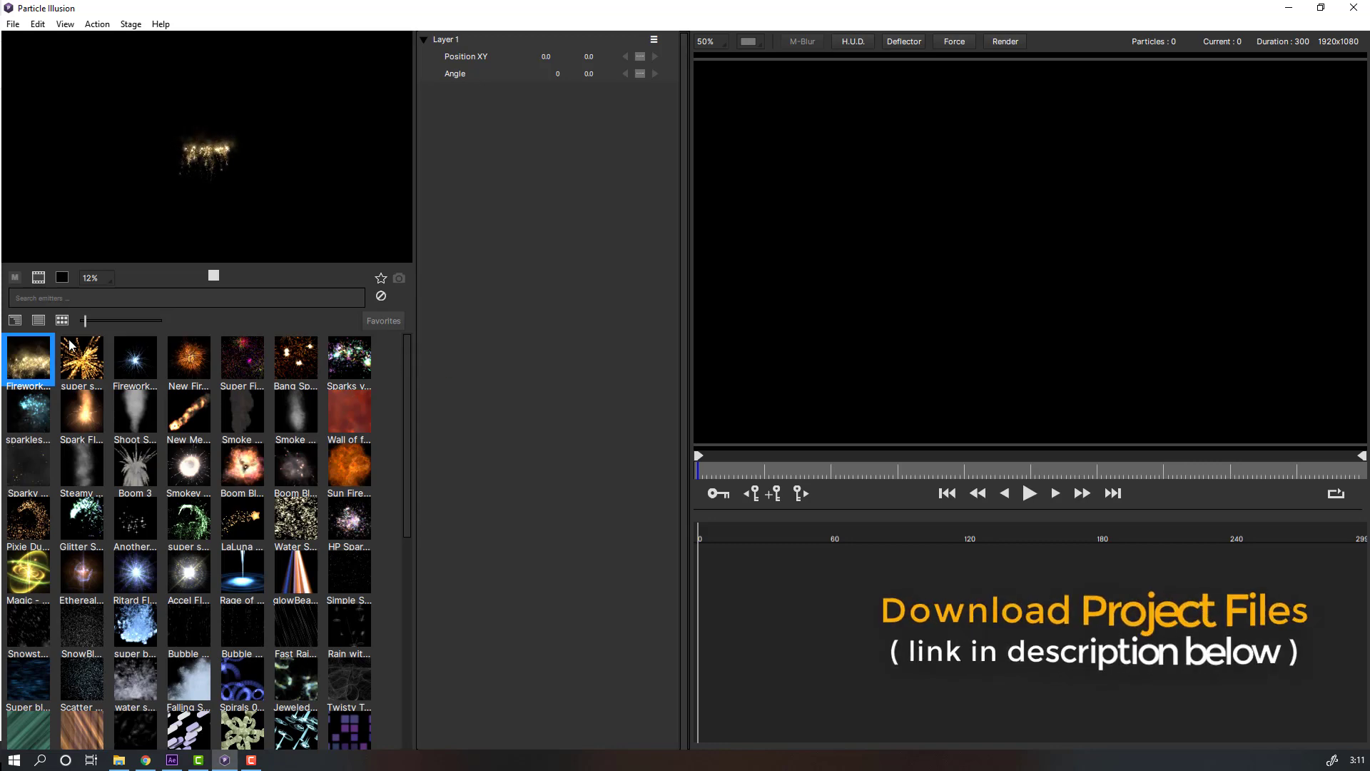
Step: Switch the emitter library to a detailed list view and back to thumbnails
left_click(14, 320)
left_click(39, 320)
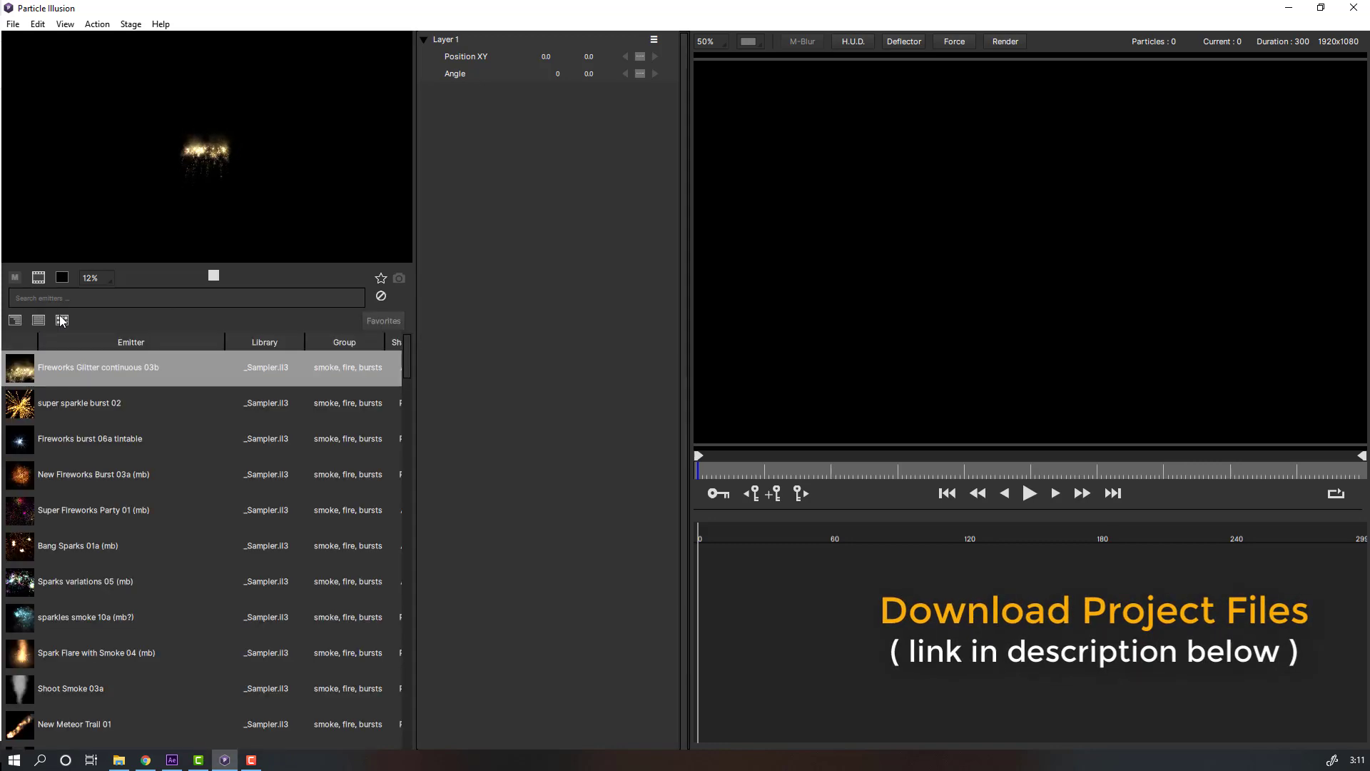
left_click(62, 319)
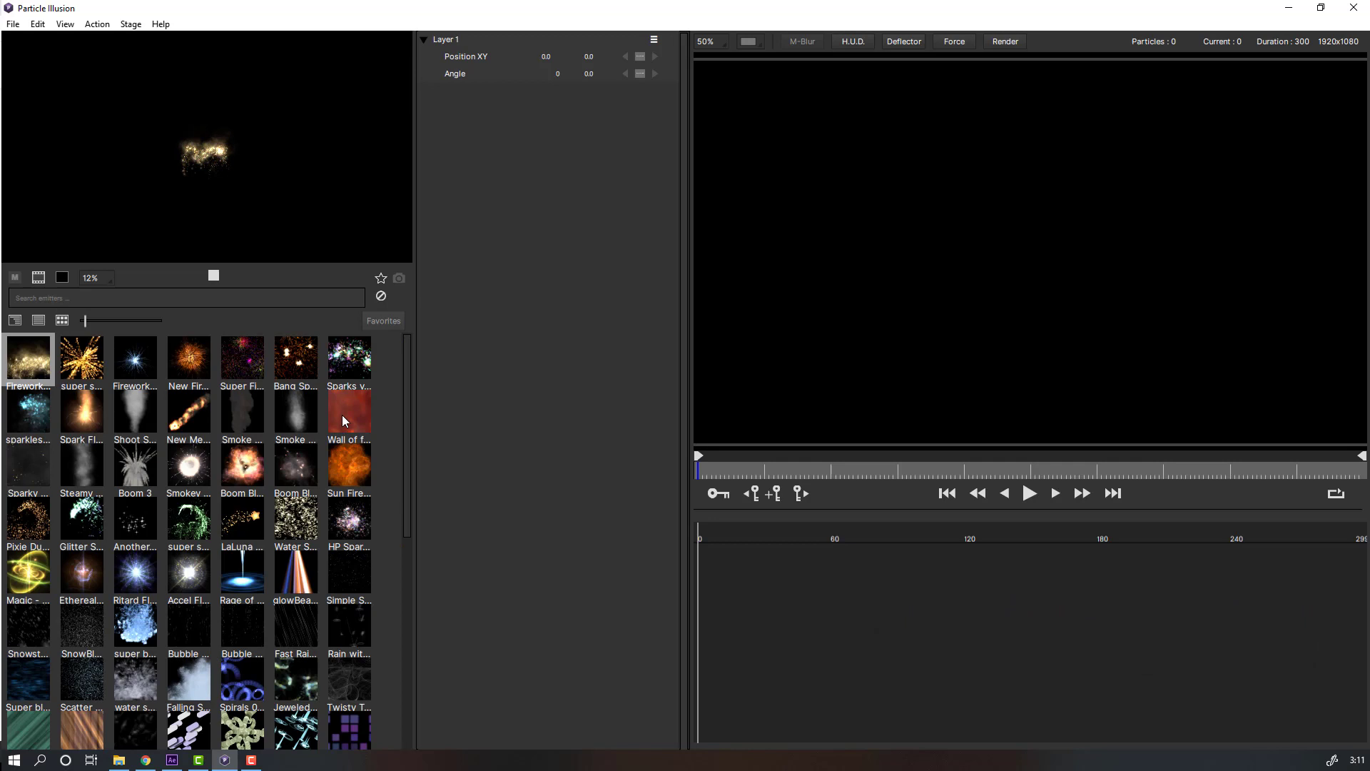
Step: Add the Spark Flare with Smoke 04 (mb) emitter to Layer 1 and preview its playback
left_click(85, 413)
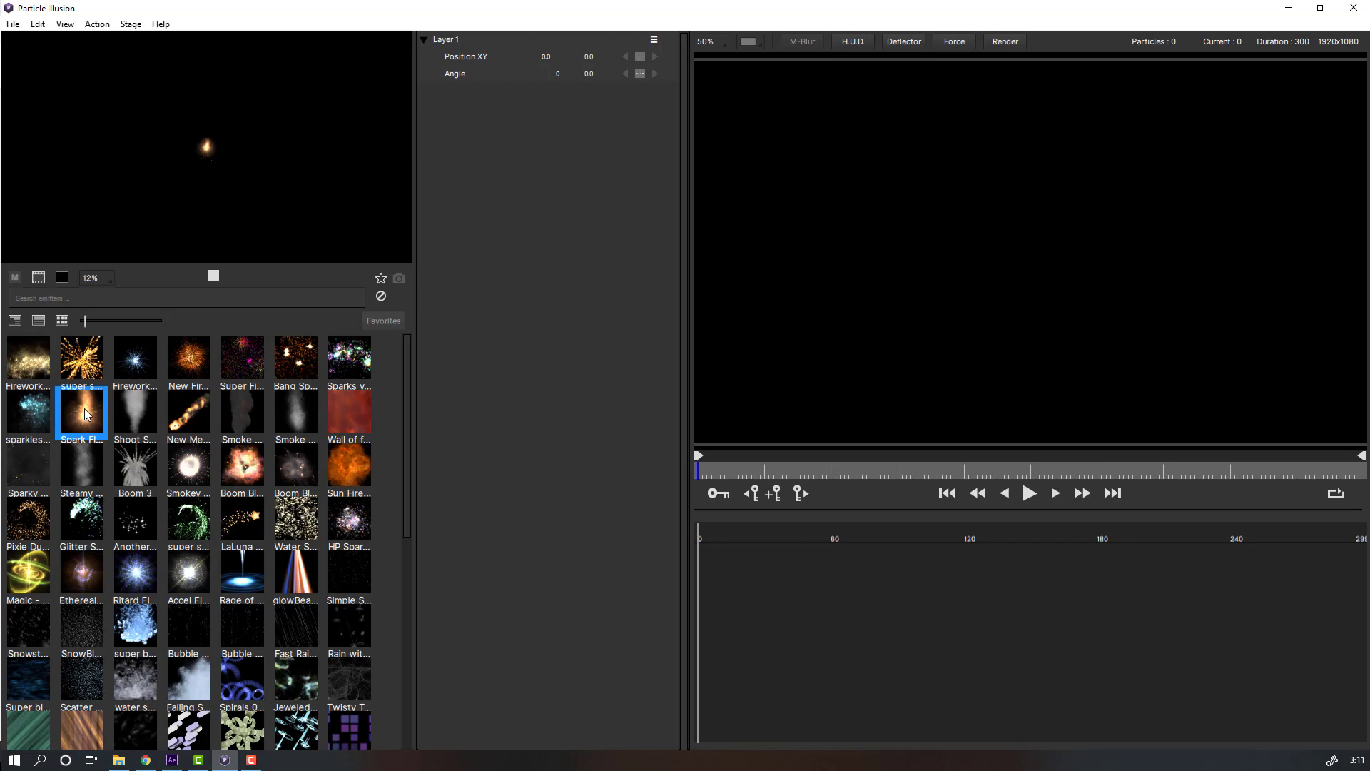
double_click(85, 413)
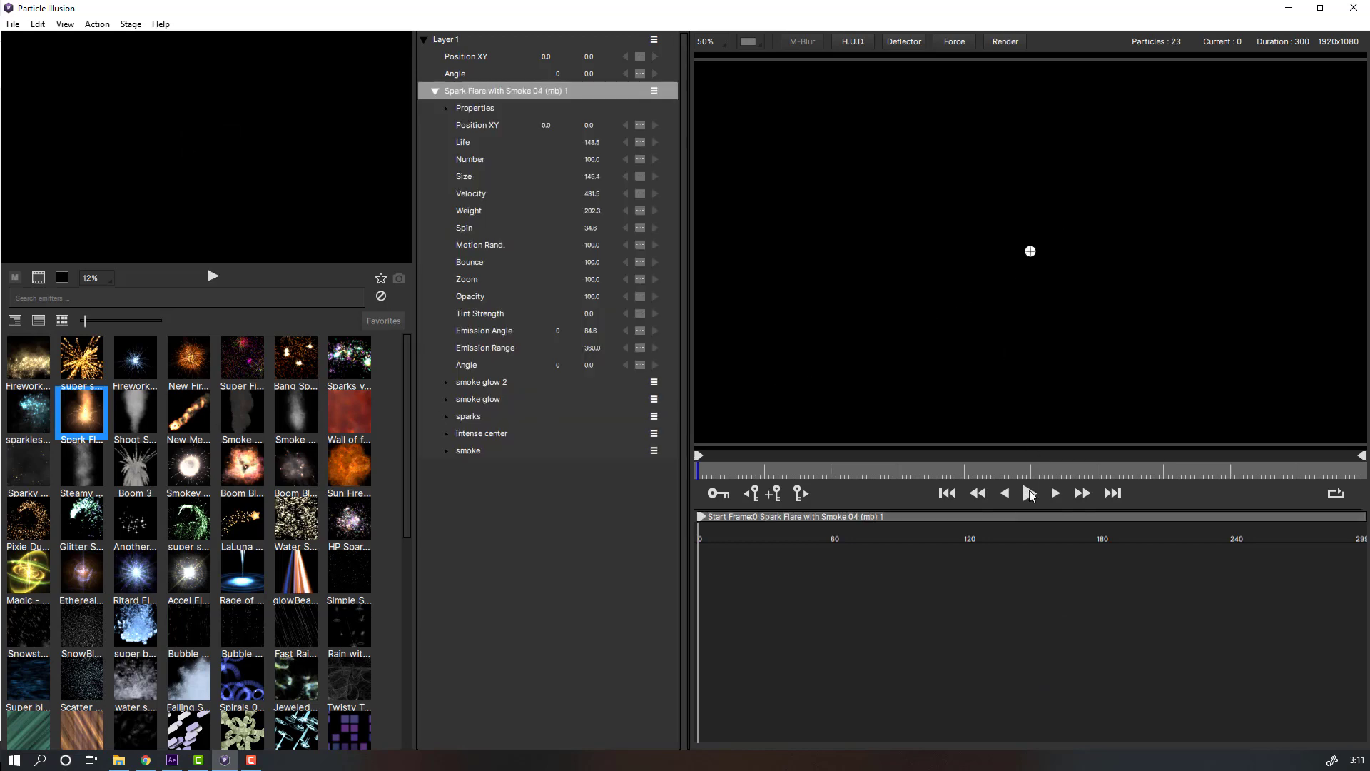
left_click(1030, 495)
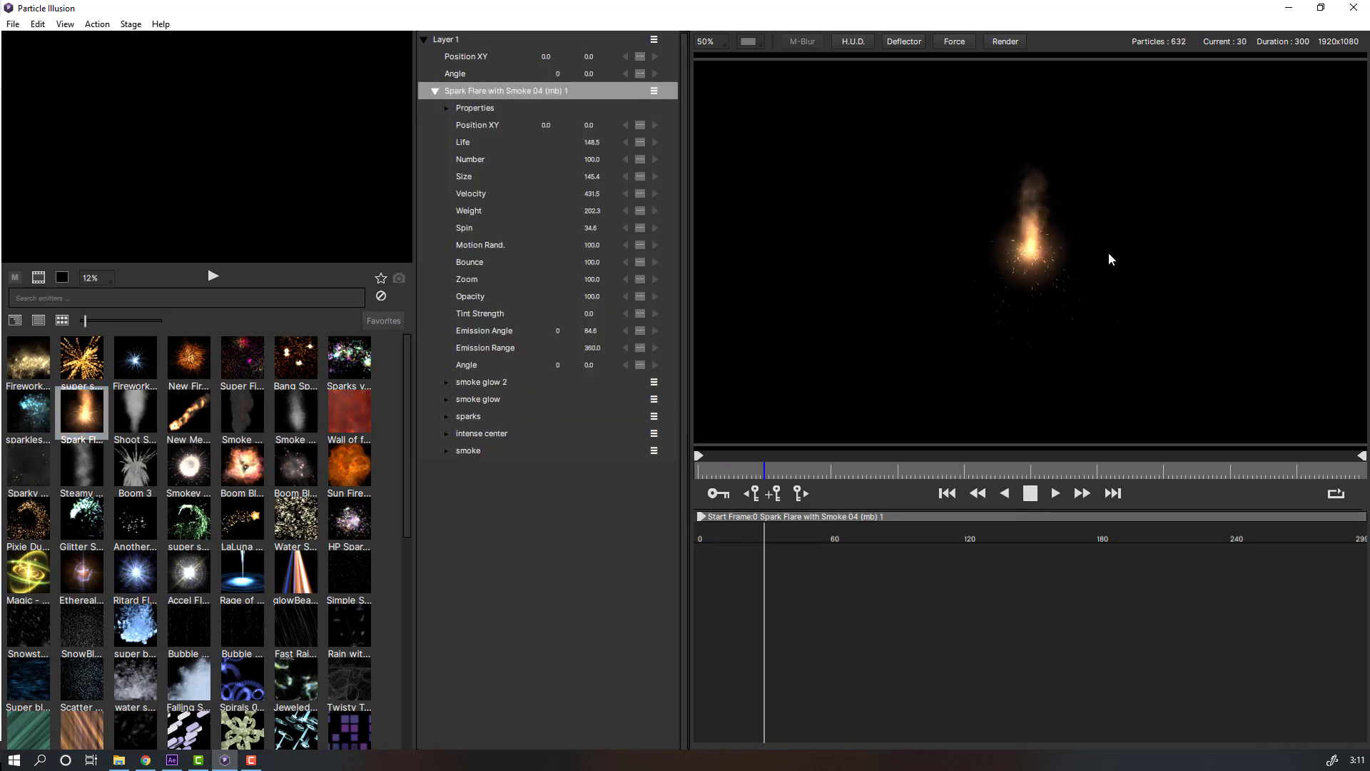
left_click(1030, 493)
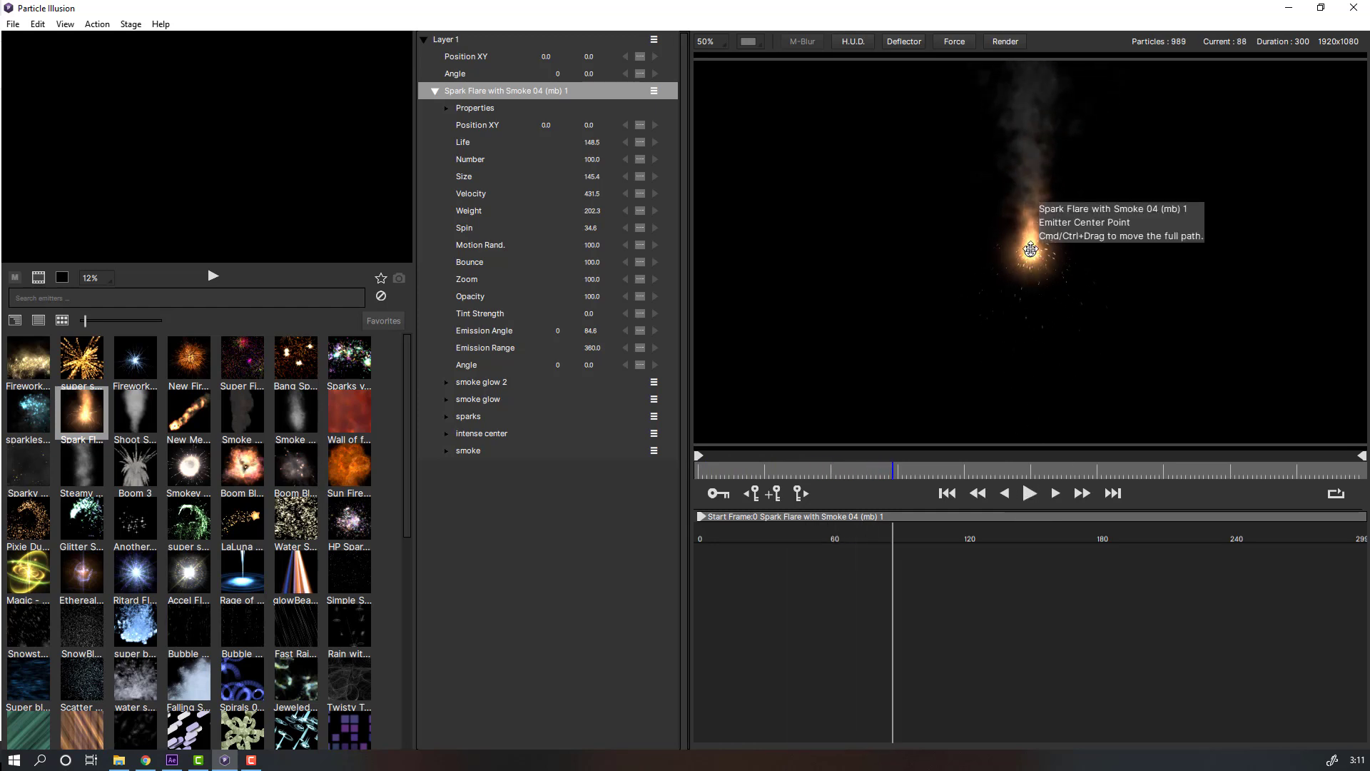
Step: Move the emitter down to 16, 370, set its Life to 158.5, and replay from frame 0
left_click_drag(1030, 249, 1037, 383)
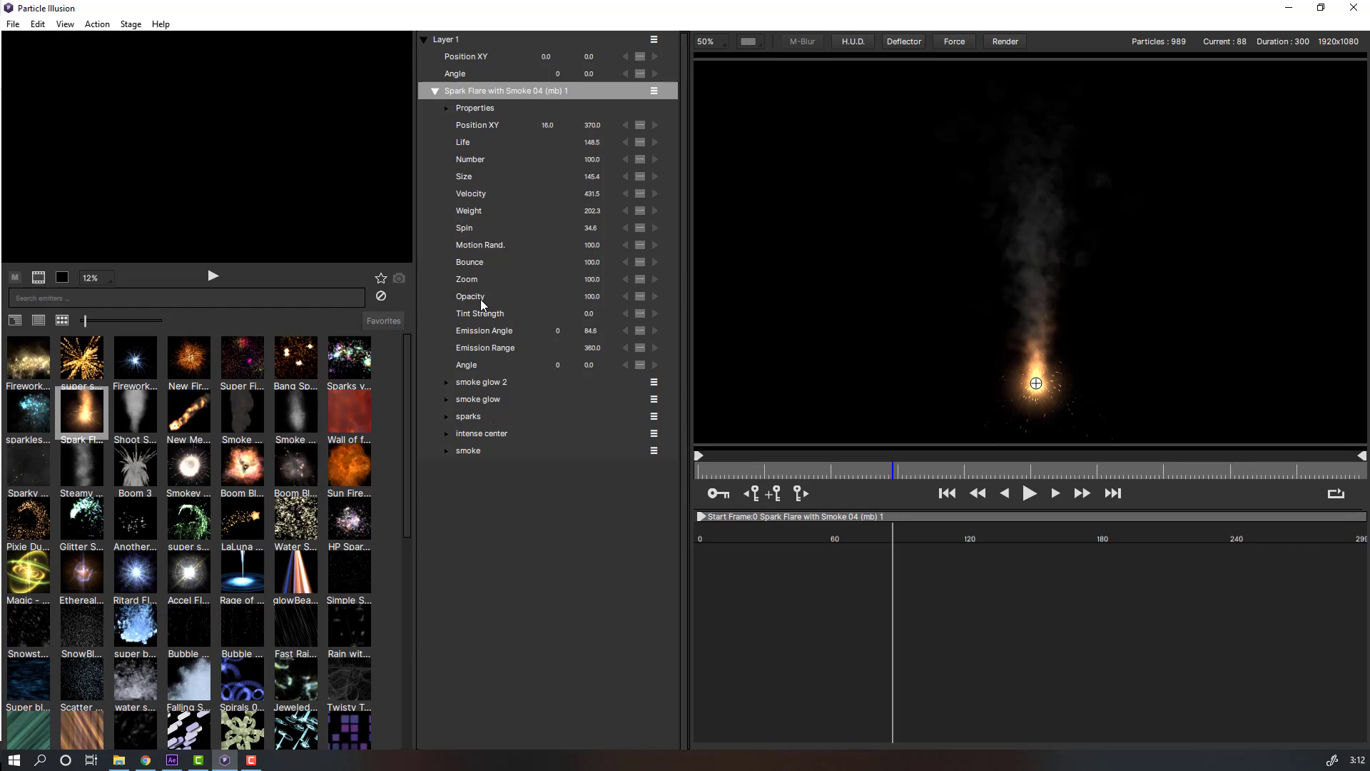
left_click(484, 193)
left_click(491, 143)
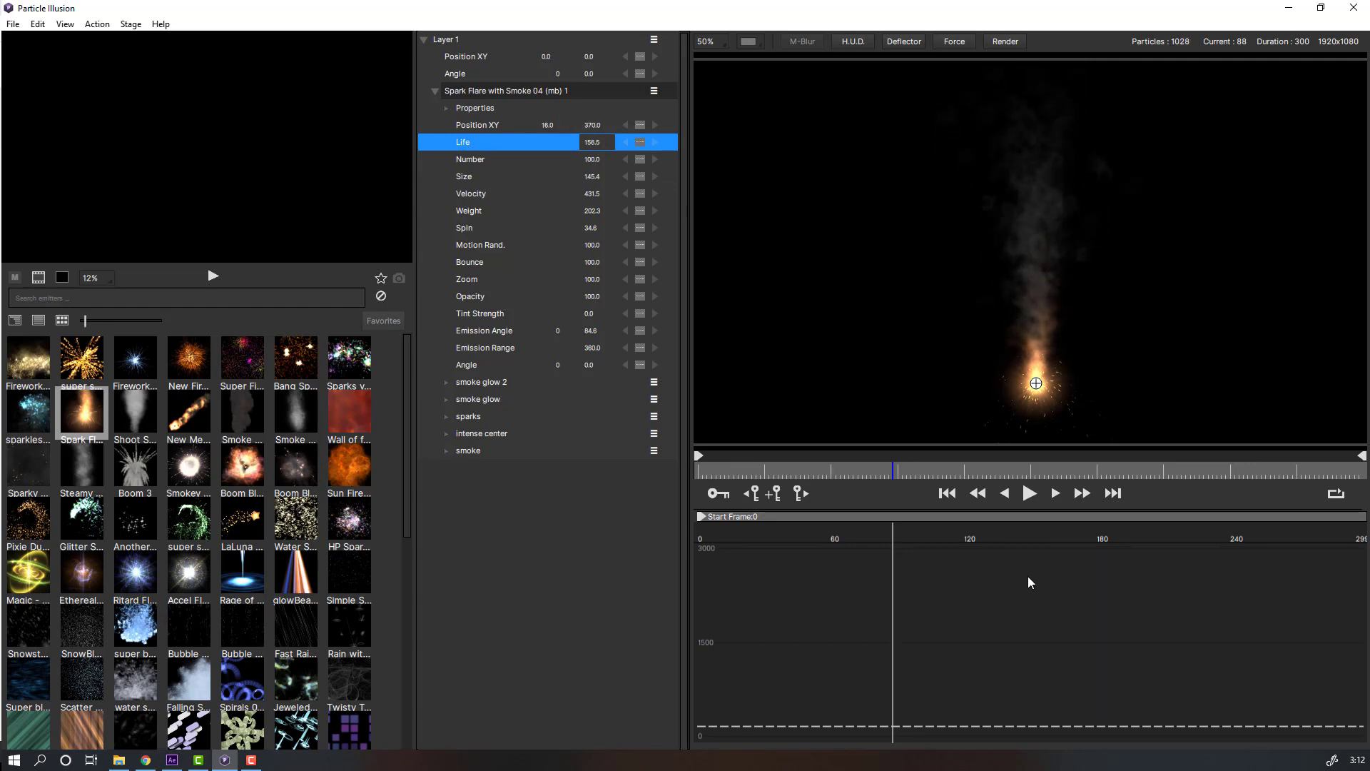
left_click(954, 493)
left_click(1029, 493)
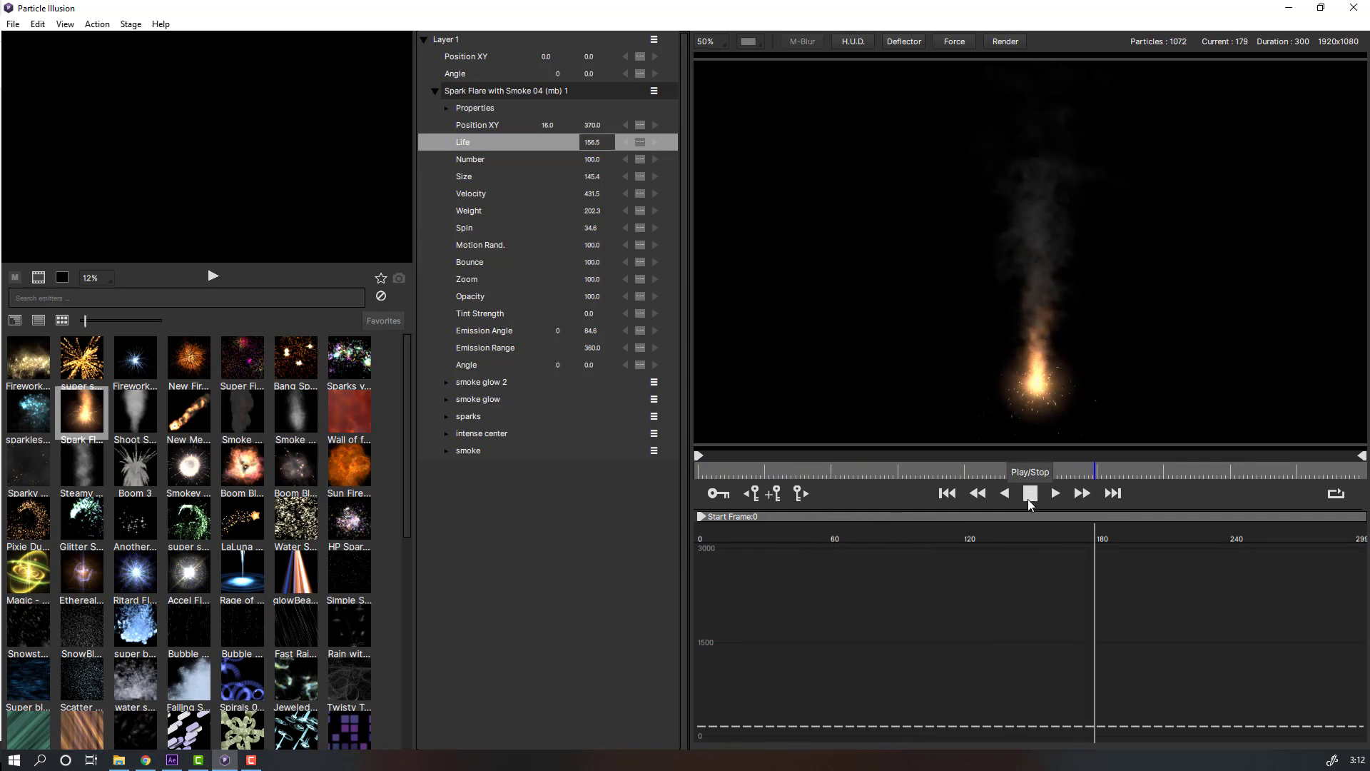
left_click(1028, 499)
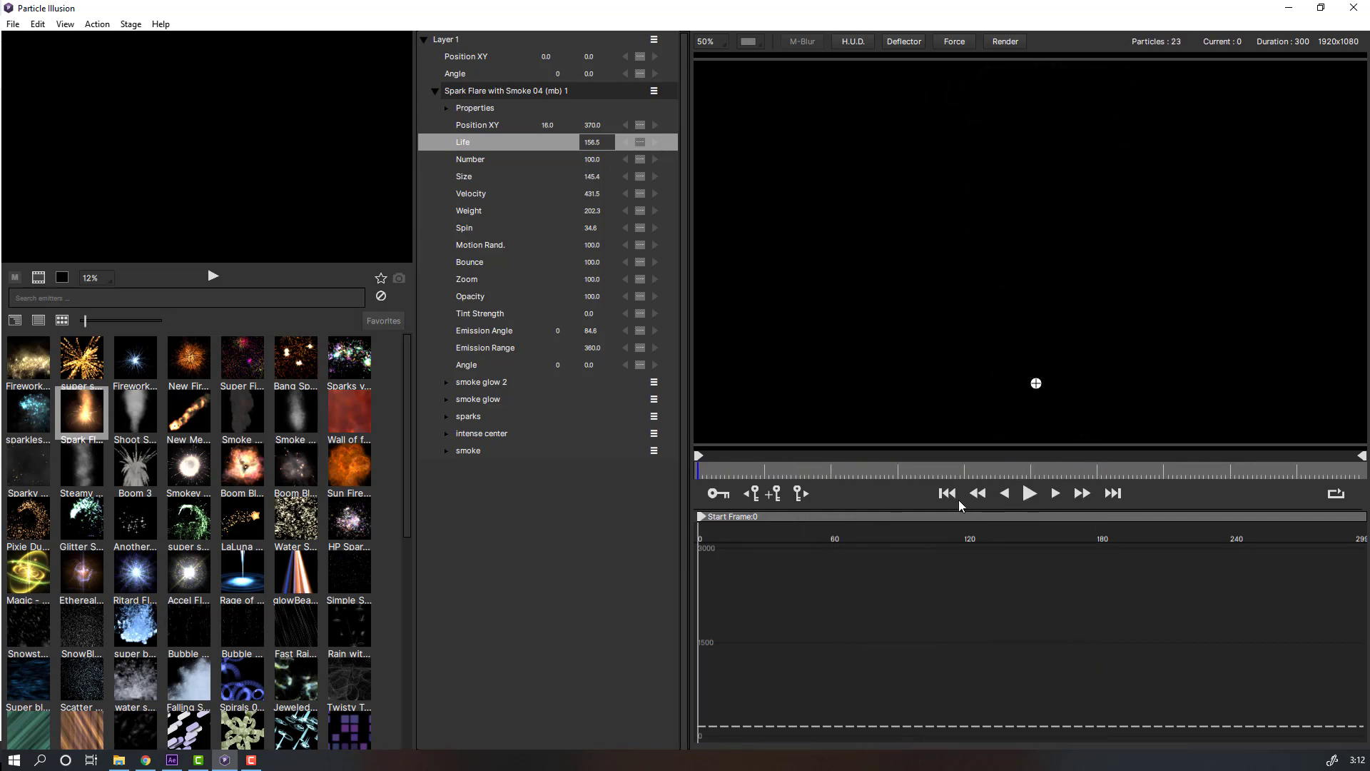
Step: In render settings, choose the ProRes 4444 + Straight Alpha preset with QuickTime (*.mov) format
left_click(1003, 42)
left_click_drag(797, 68, 735, 66)
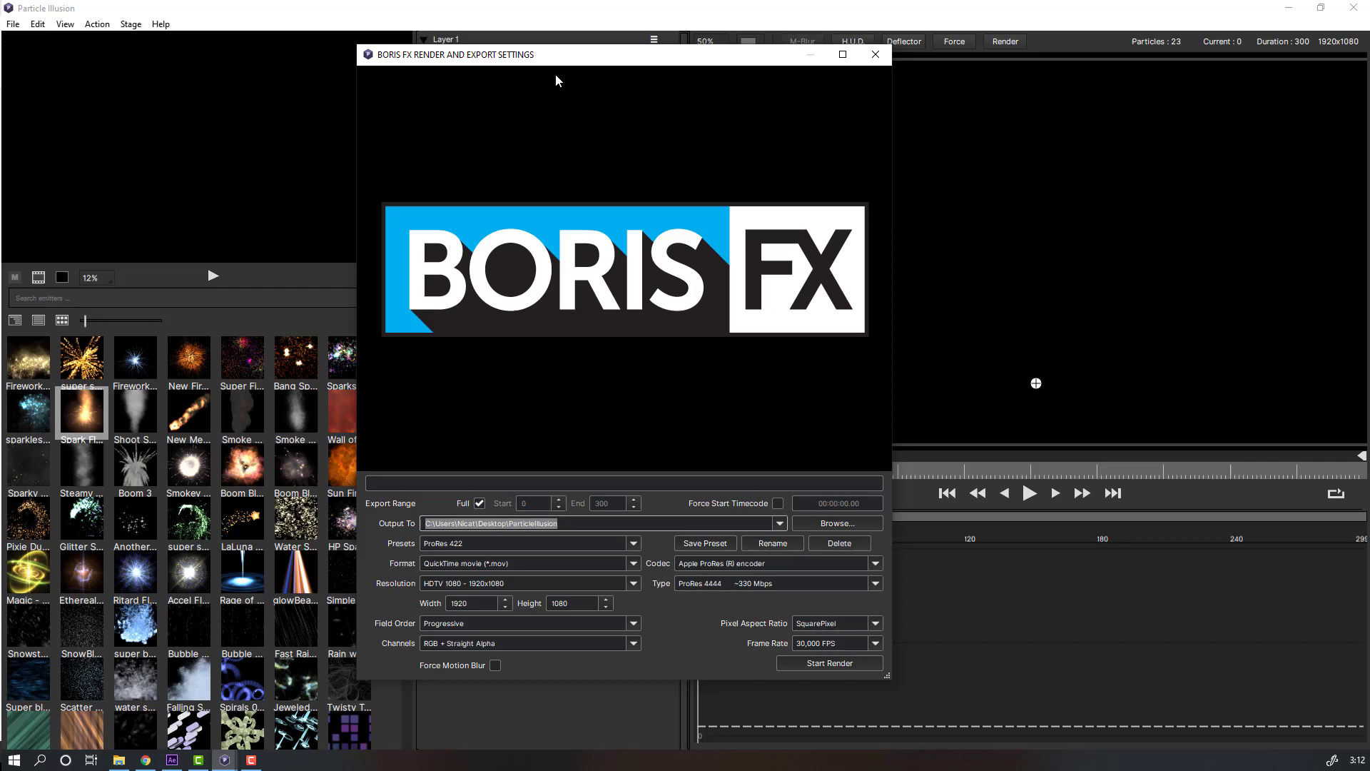
left_click_drag(559, 47, 432, 89)
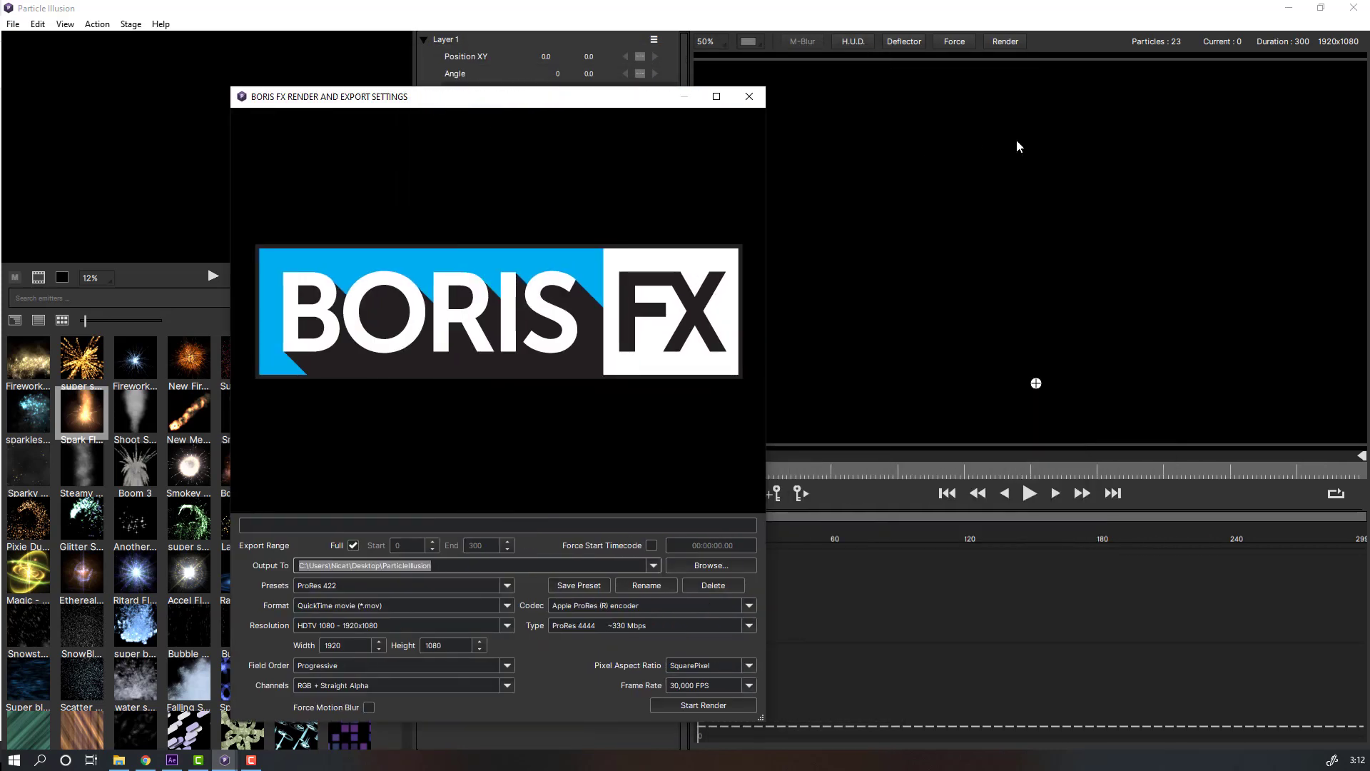
left_click_drag(513, 100, 543, 92)
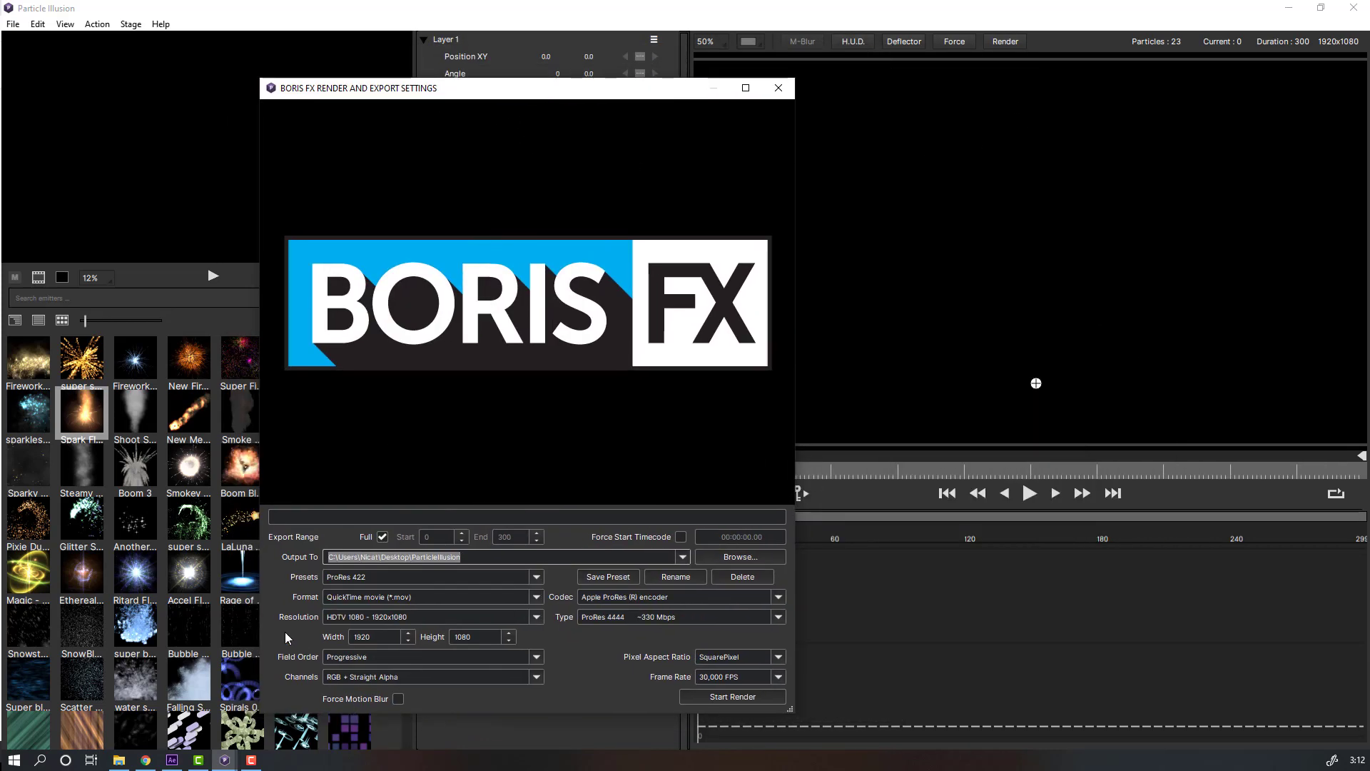
left_click(537, 579)
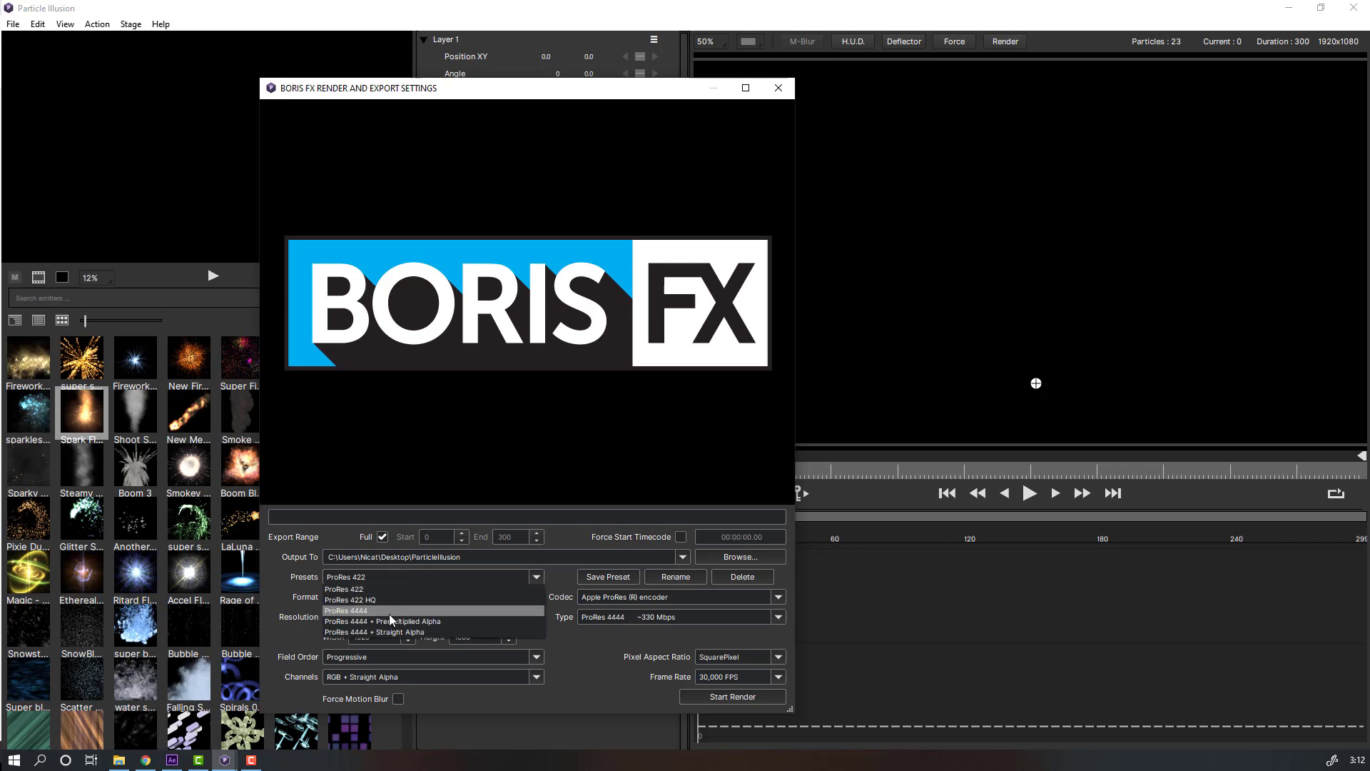
left_click(417, 633)
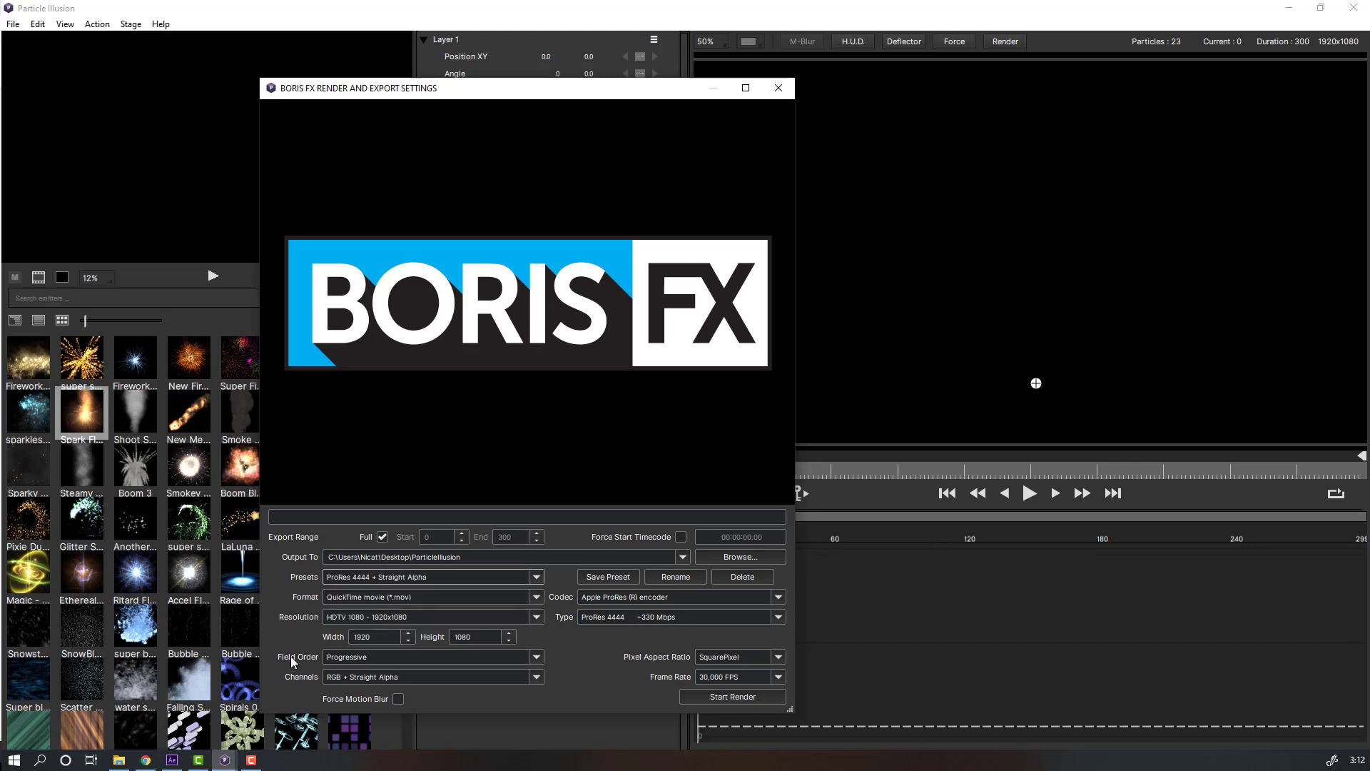
left_click(531, 601)
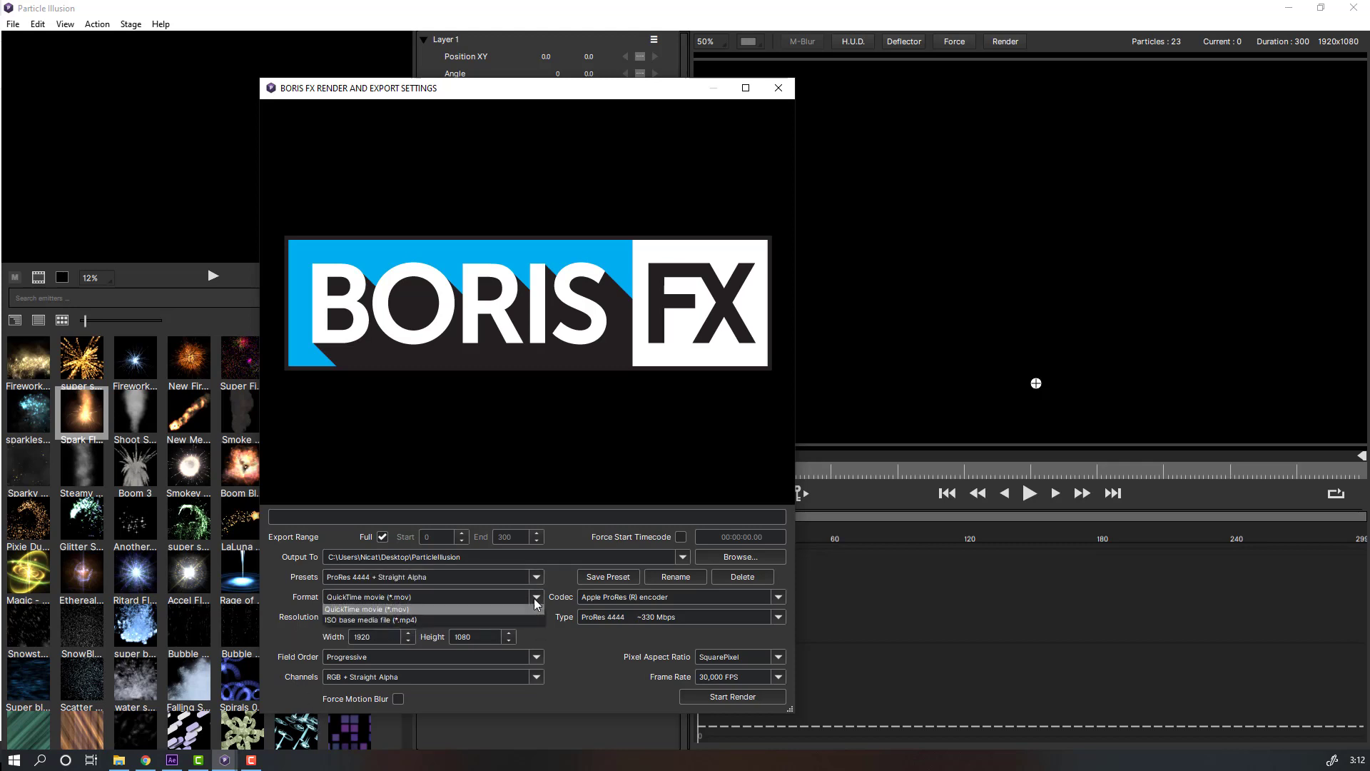
left_click(401, 610)
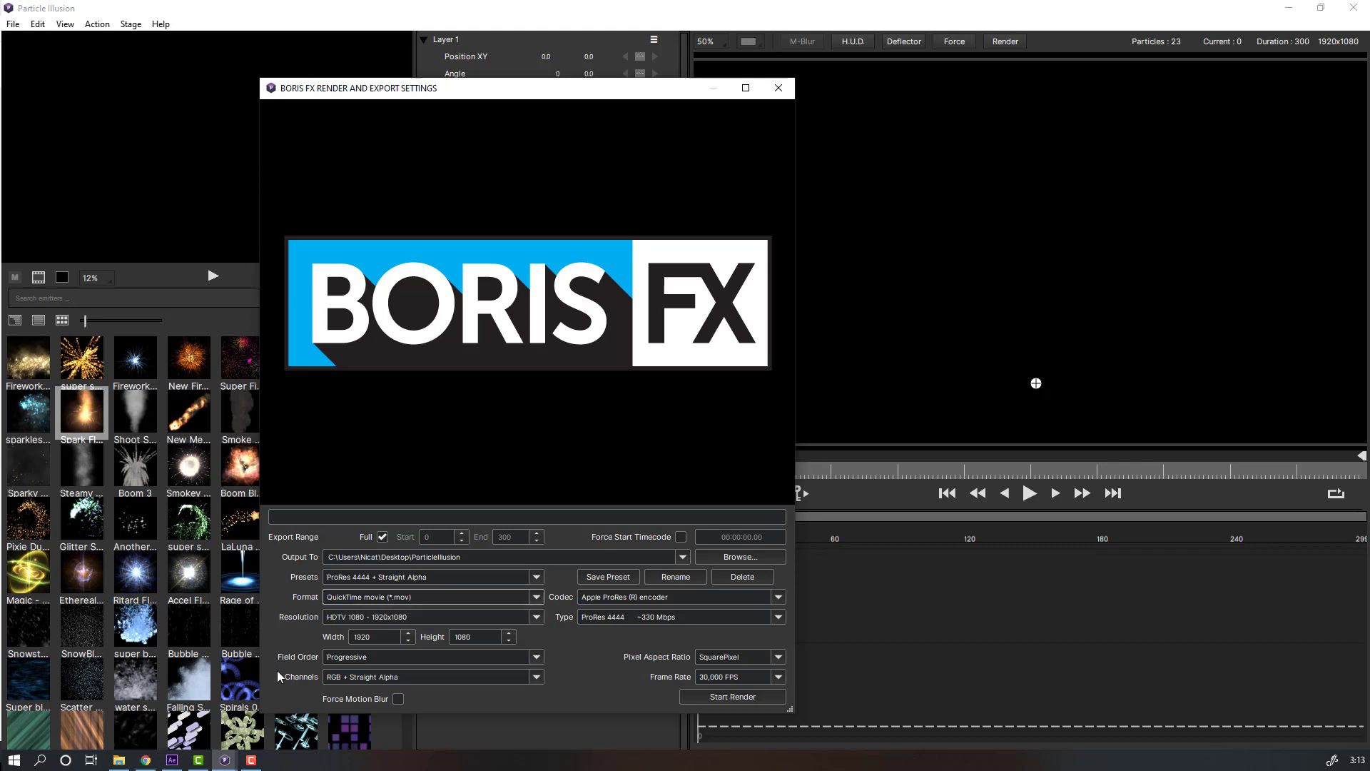
Step: Set 25 FPS with RGB + Straight Alpha channels and start the render
left_click(711, 679)
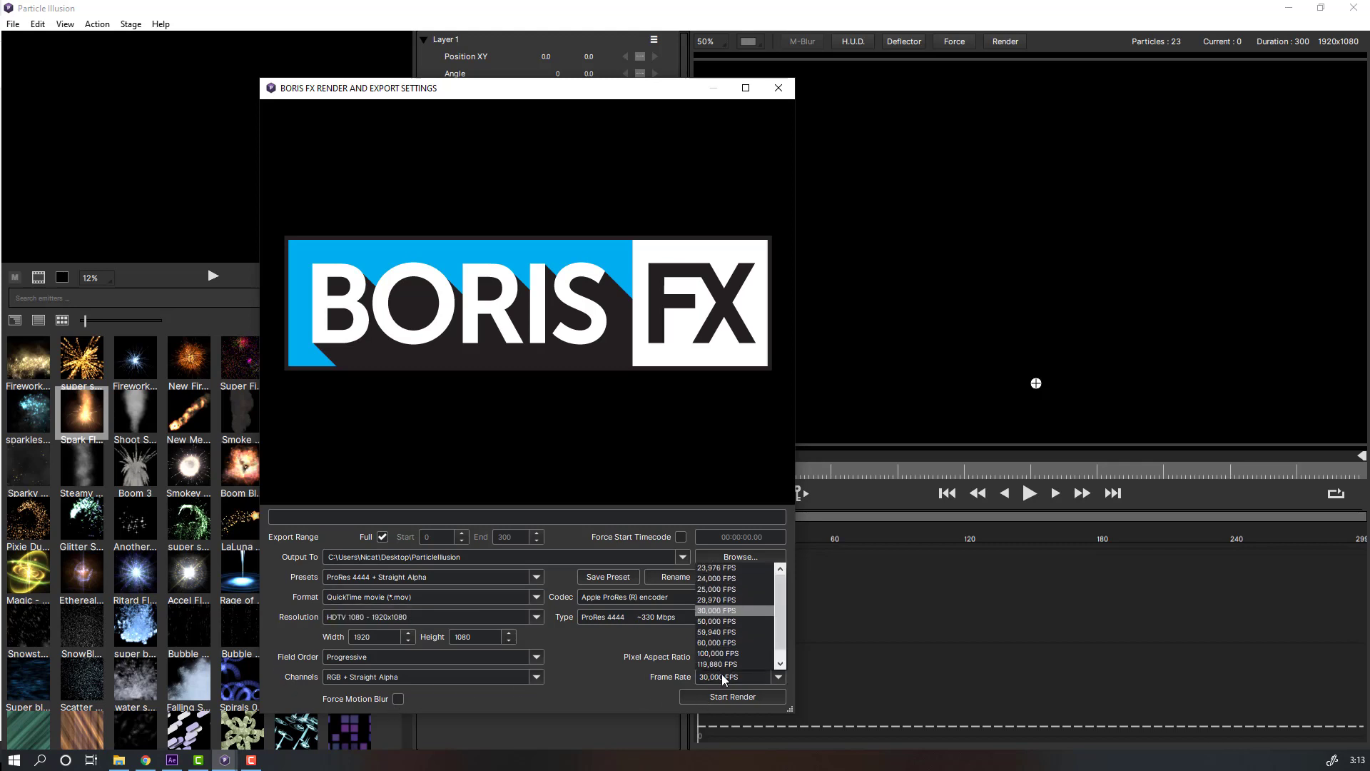
left_click(713, 588)
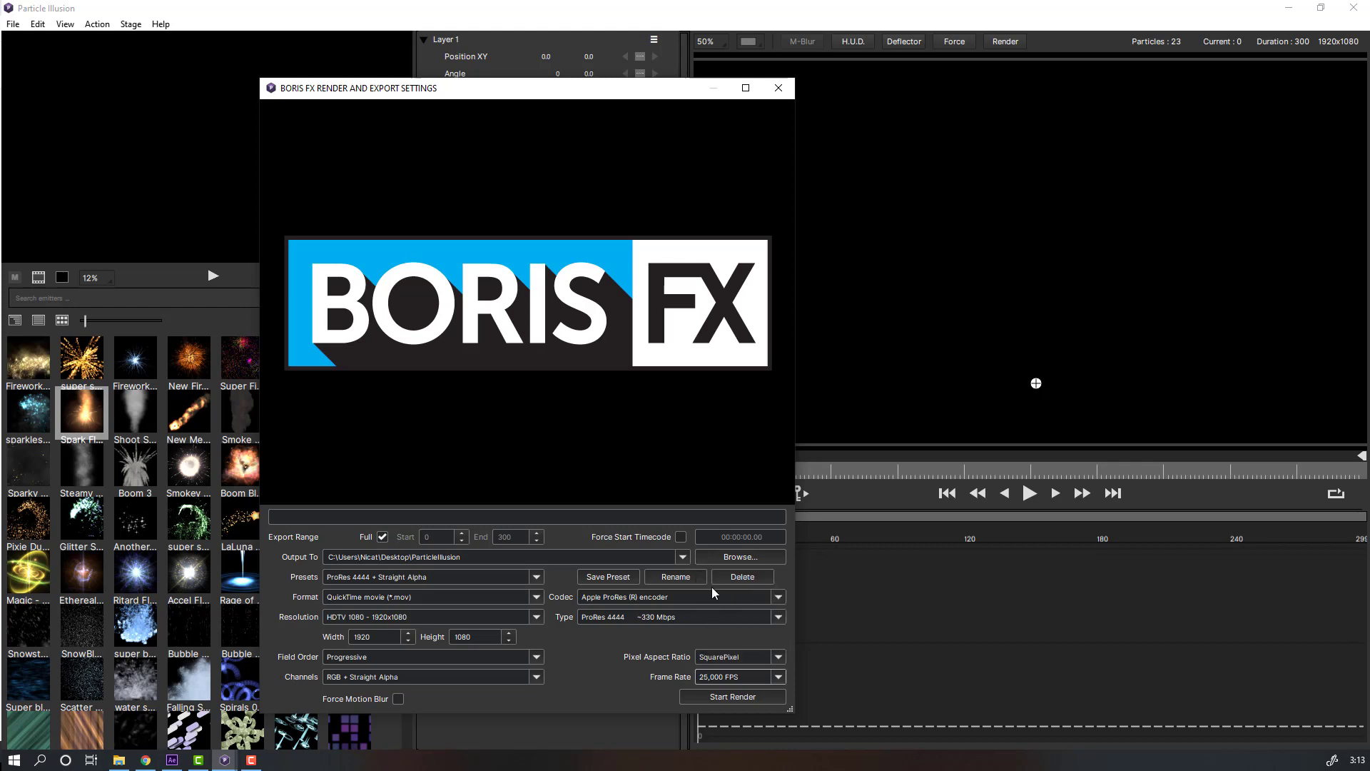
left_click(537, 678)
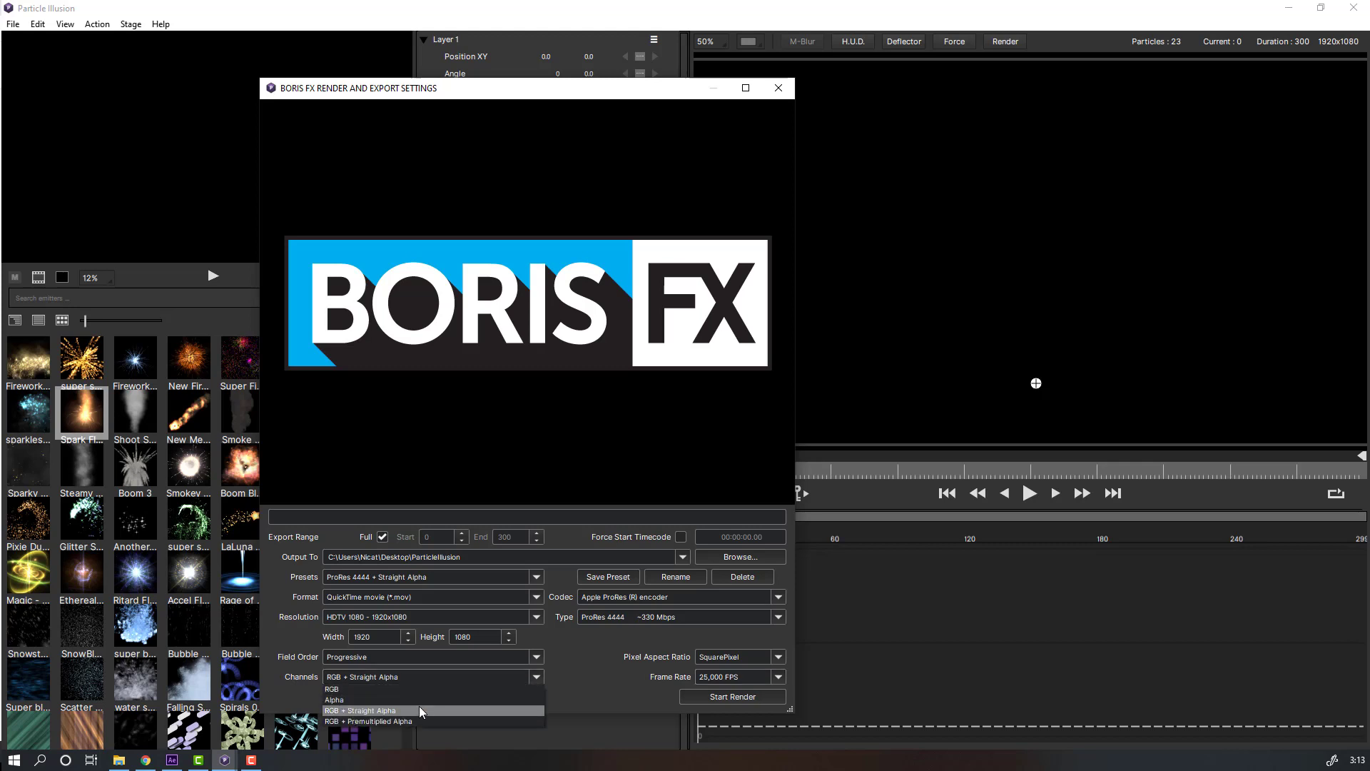
left_click(384, 711)
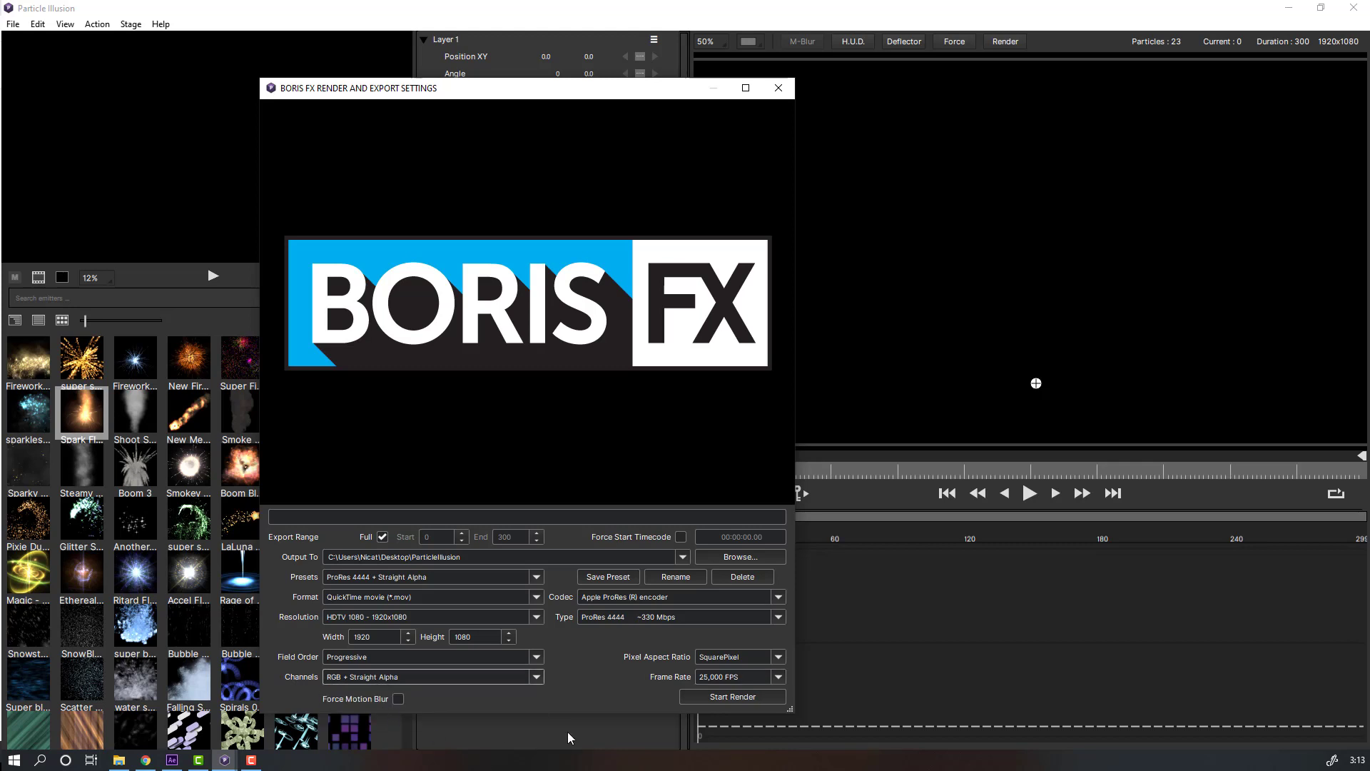
left_click(708, 693)
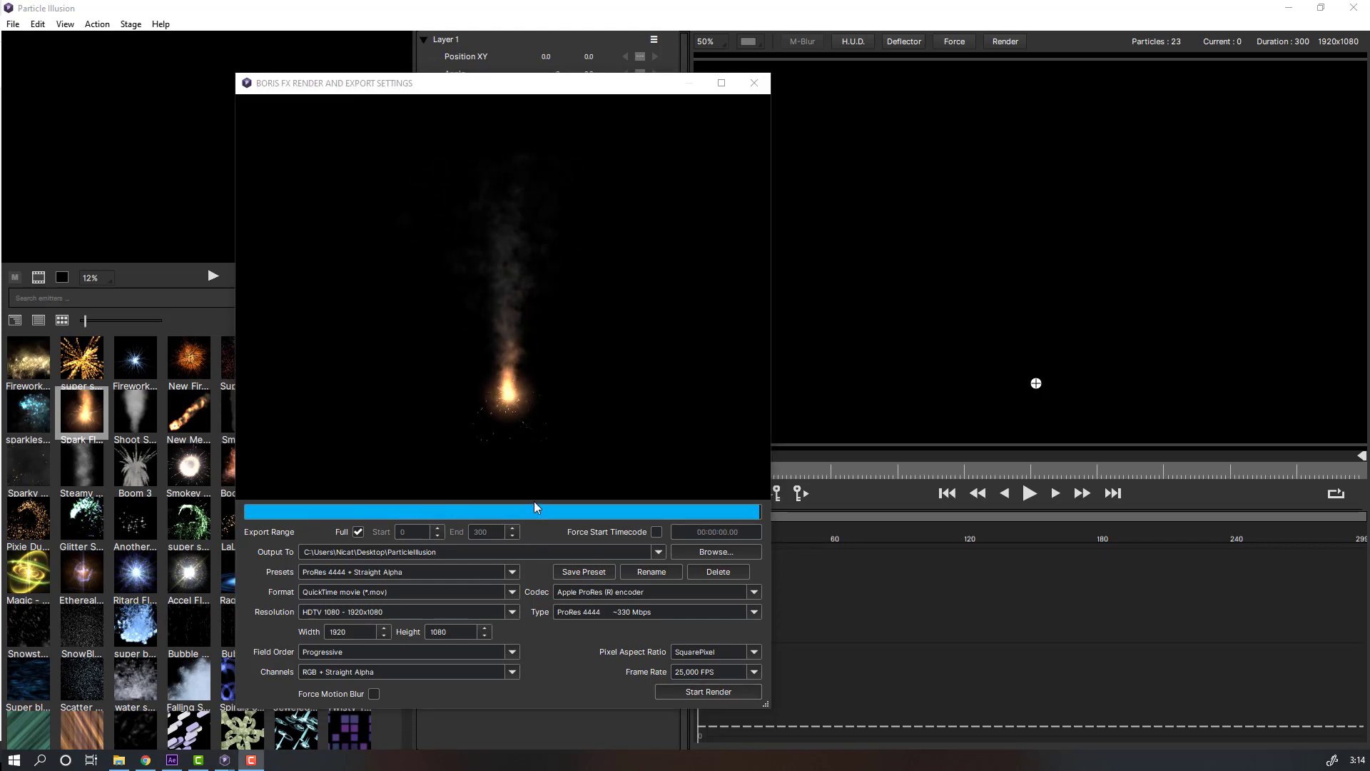
Step: Close the finished render window and quit Particle Illusion
left_click(754, 83)
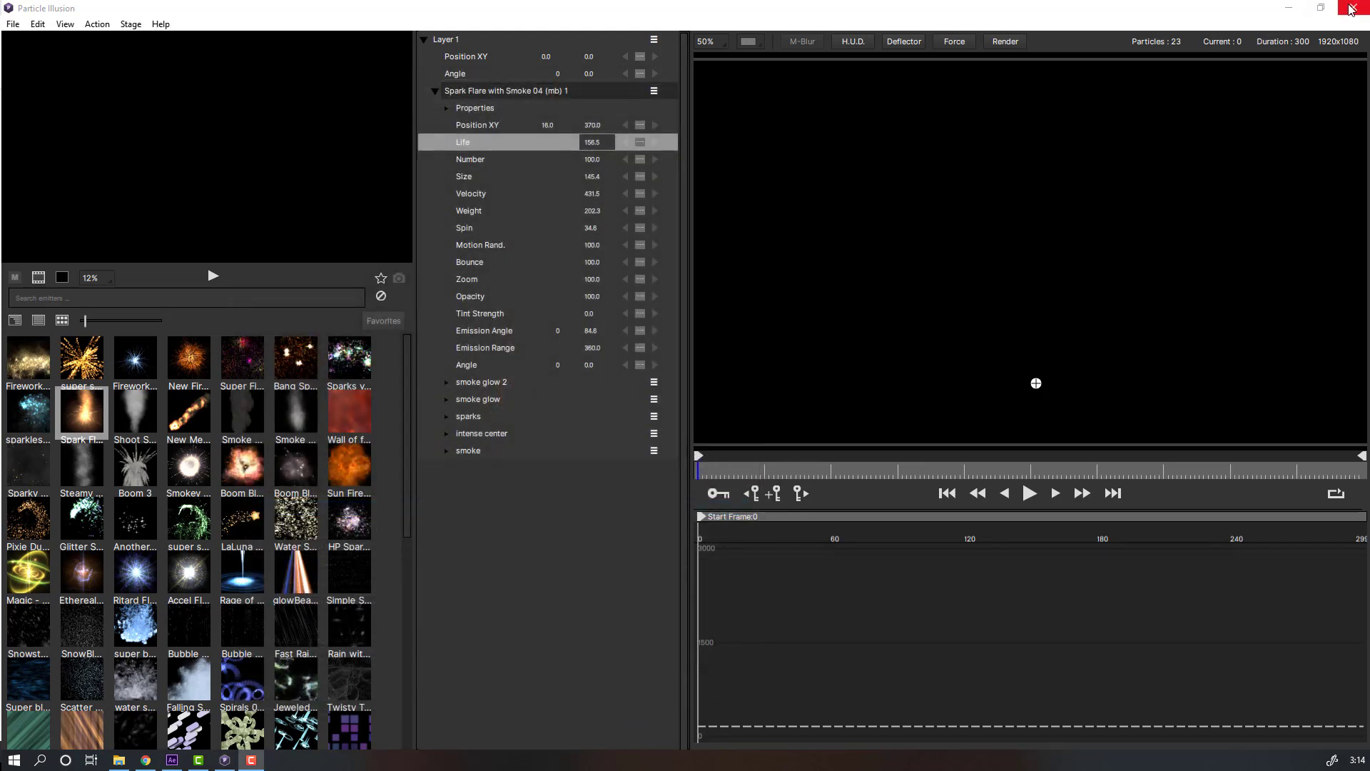
left_click(1351, 10)
left_click(629, 392)
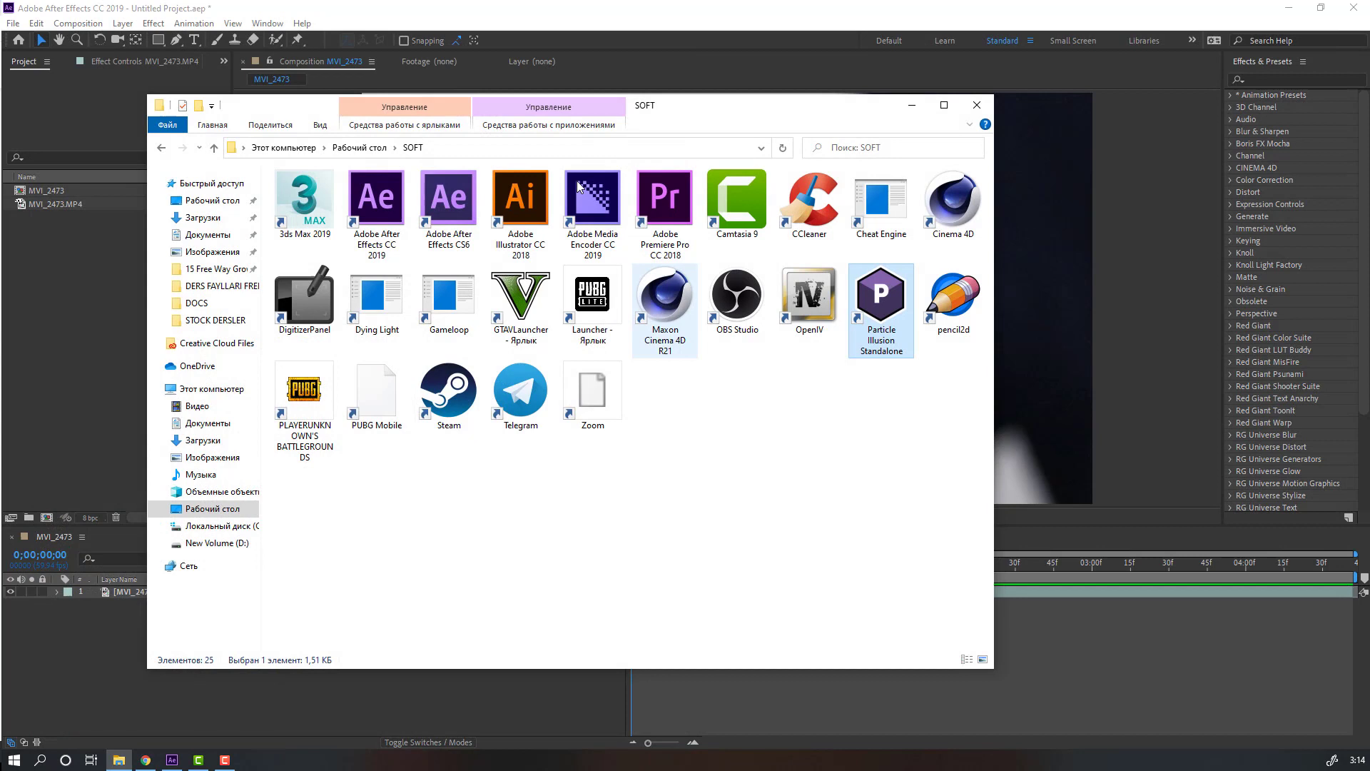
Step: Return to After Effects and preview the MVI_2473.MP4 match footage
left_click(54, 284)
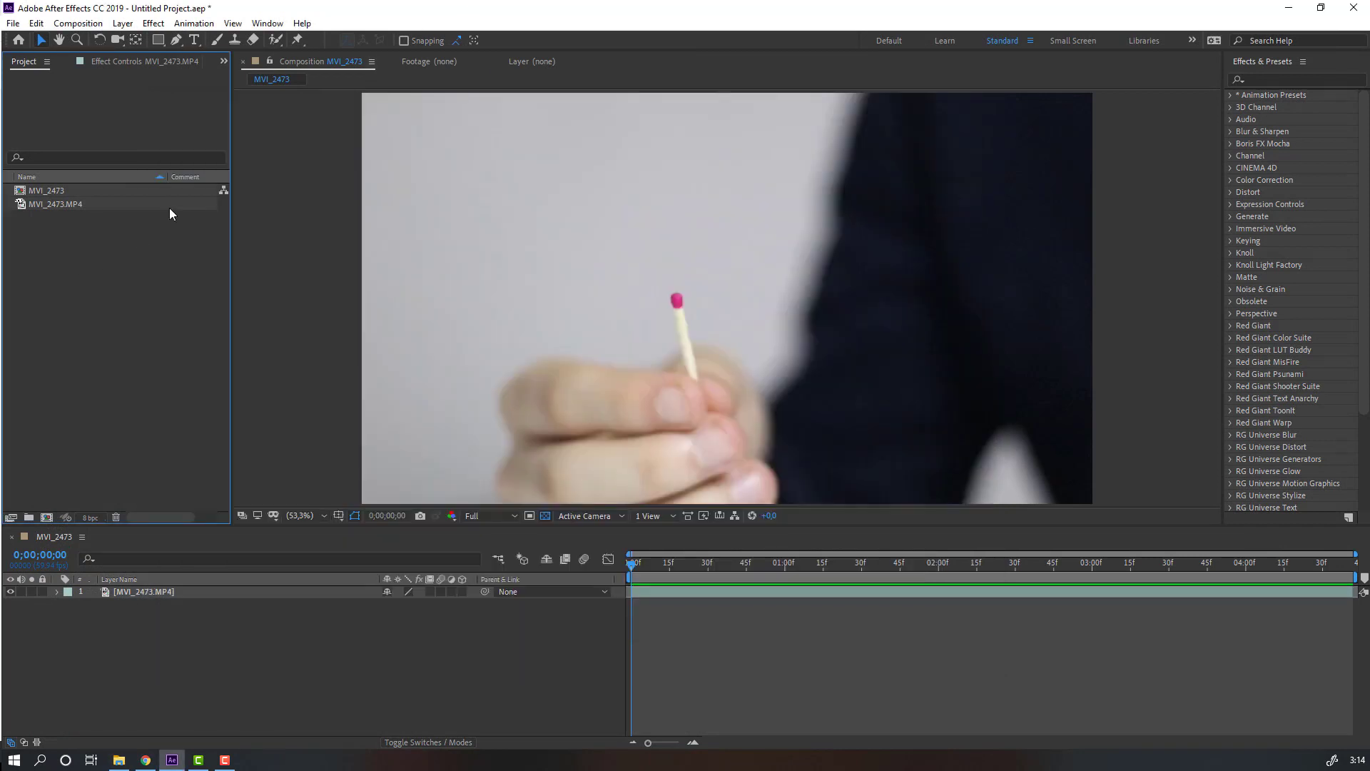
left_click(138, 595)
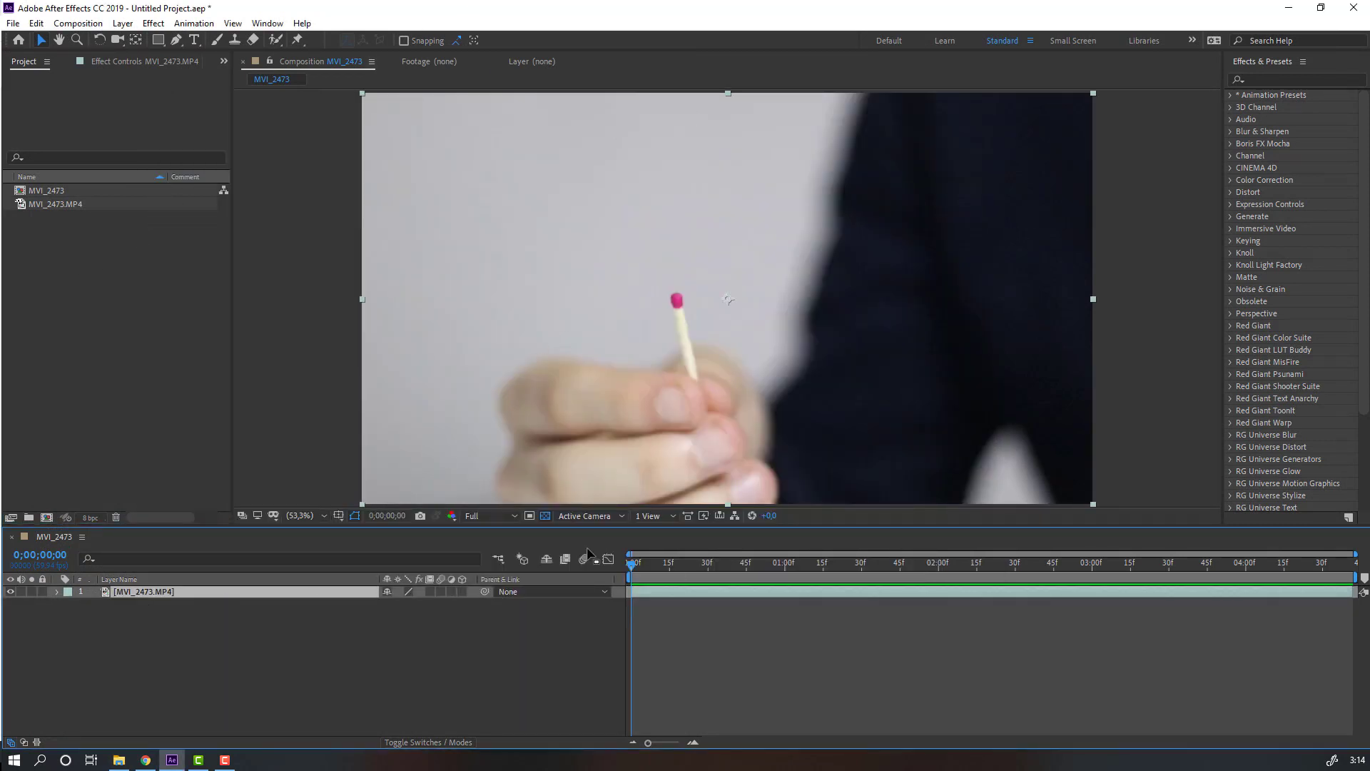
mouse_move(658, 568)
left_mouse_down()
mouse_move(1142, 553)
mouse_move(644, 563)
left_mouse_up()
key("space")
left_click(383, 653)
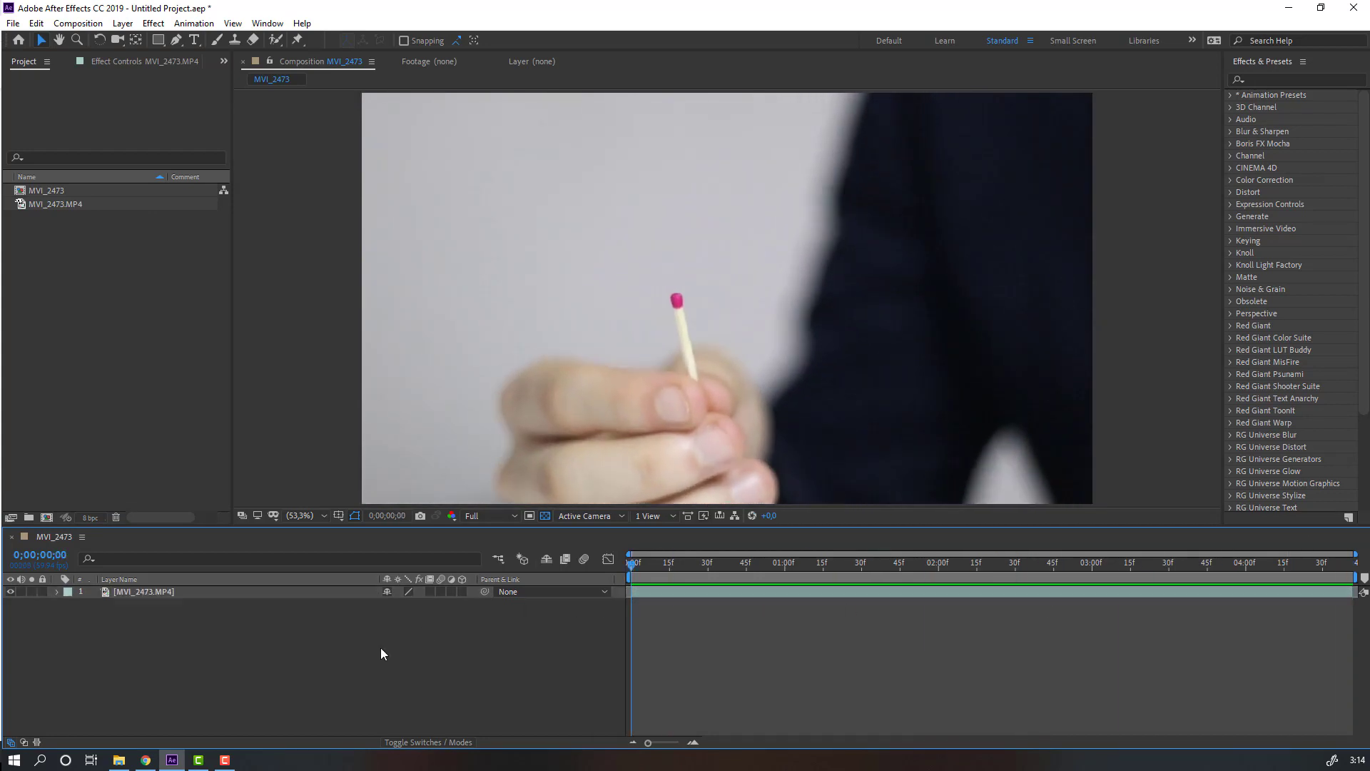
Step: Import the ParticleIllusion.mov render into the Project panel
left_click(107, 390)
right_click(51, 258)
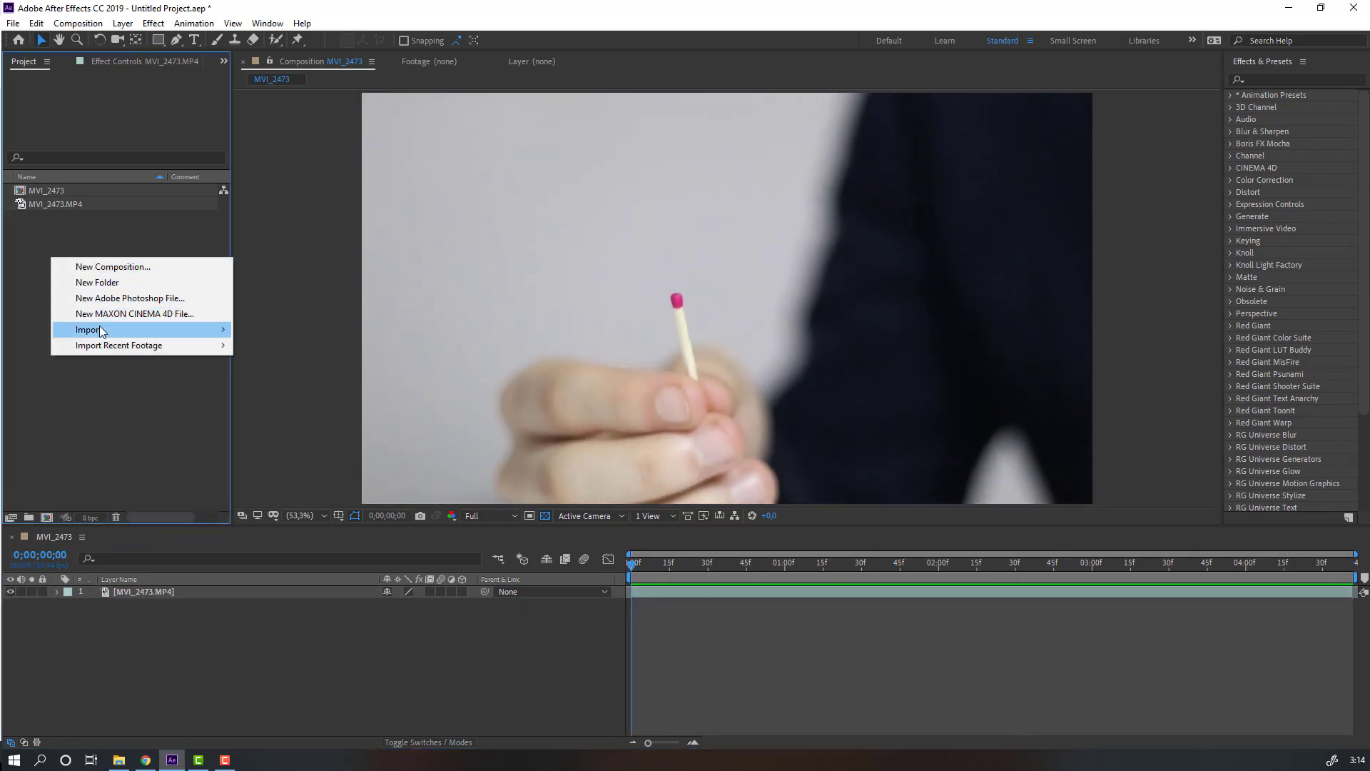
mouse_move(164, 331)
left_click(287, 331)
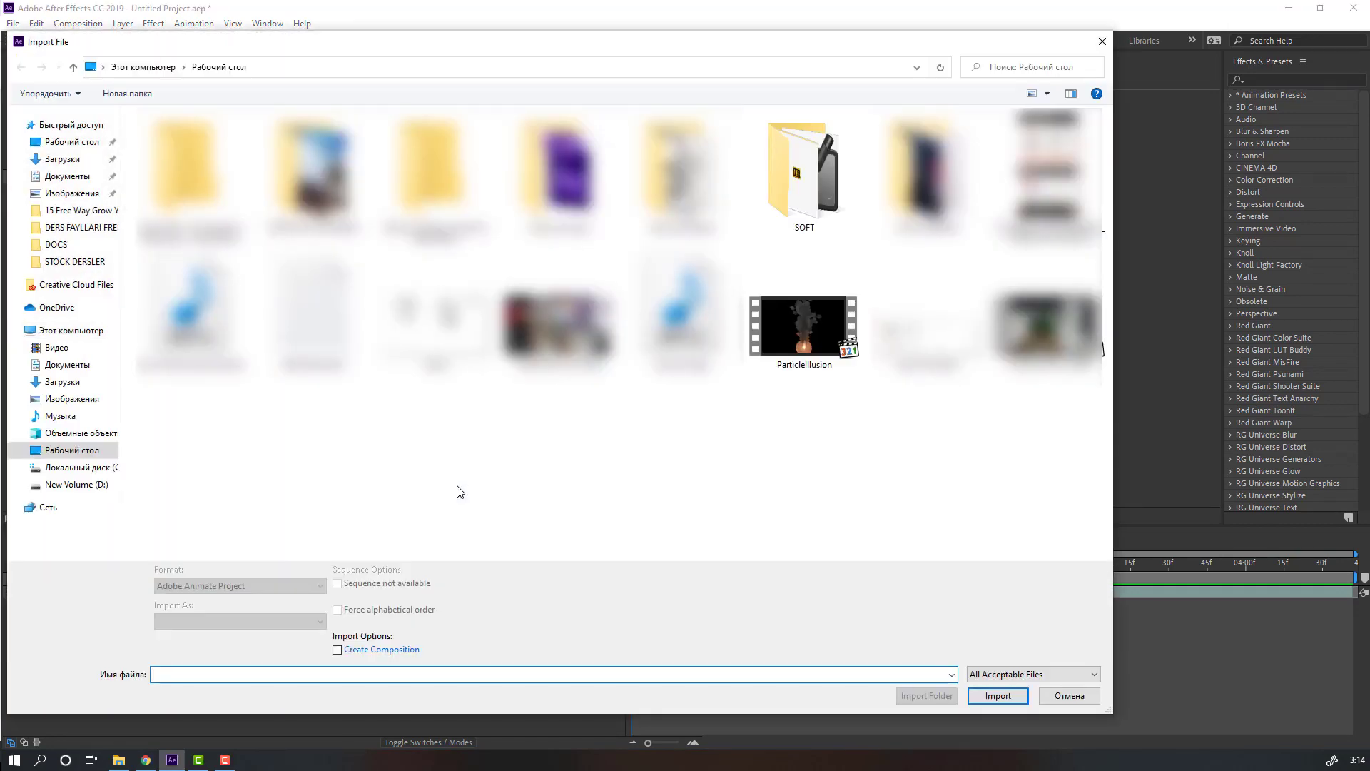
left_click(796, 341)
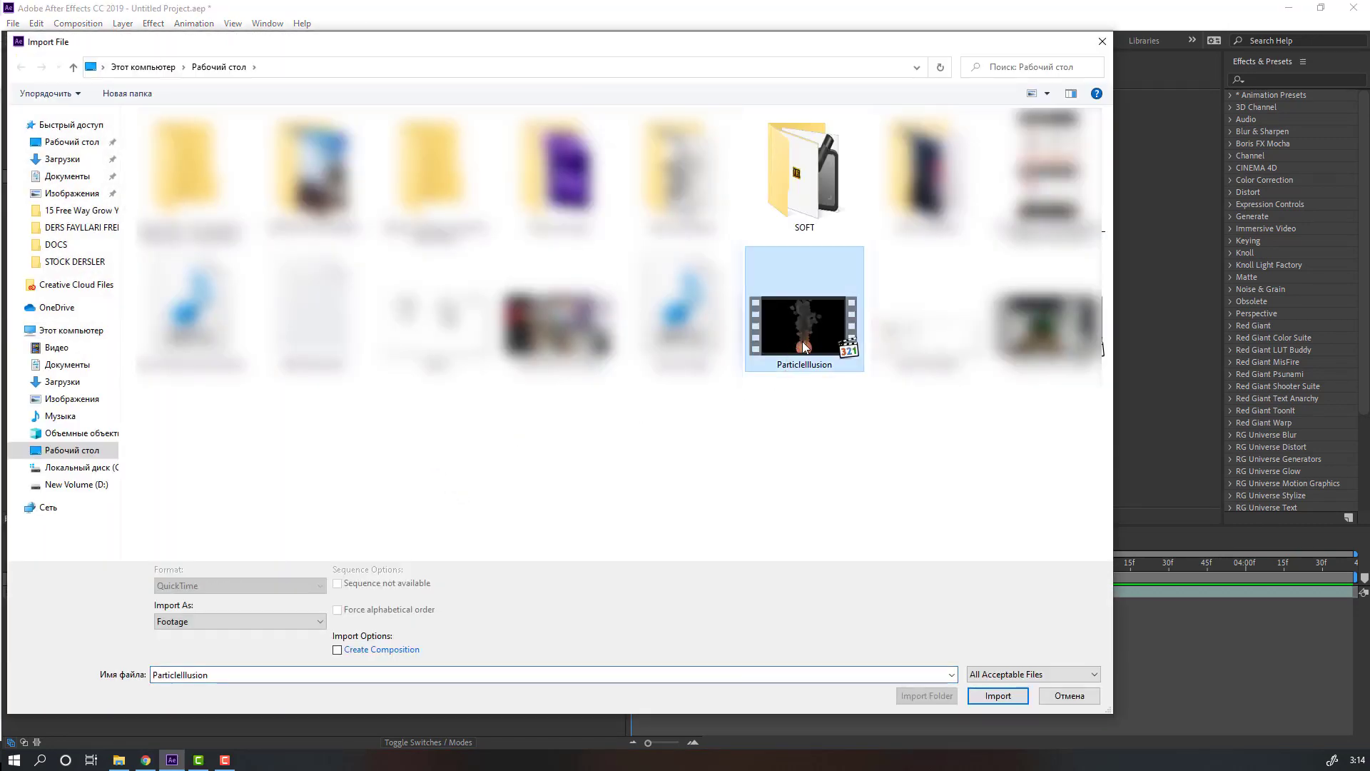
left_click(996, 698)
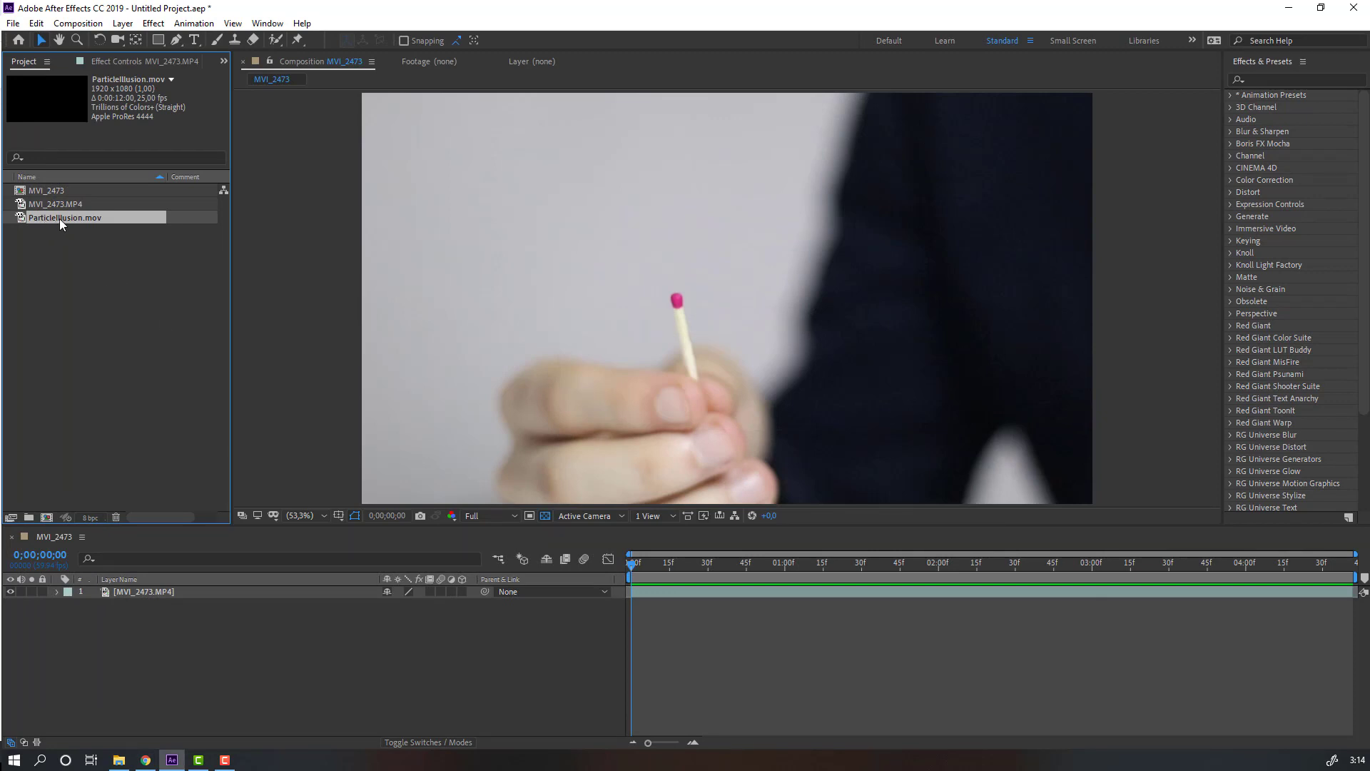
Step: Place ParticleIllusion.mov as a layer above MVI_2473.MP4 and preview it around two seconds in
left_click_drag(54, 224, 135, 595)
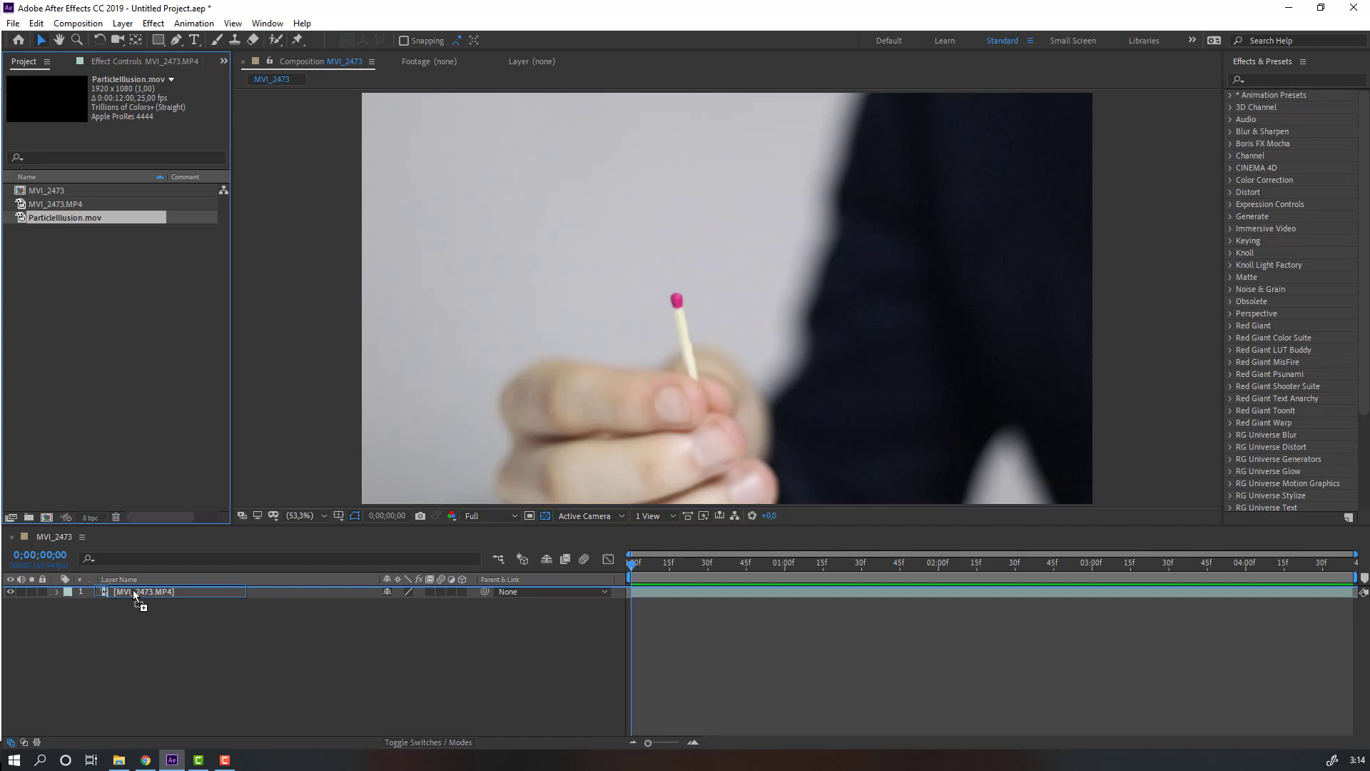
left_click_drag(133, 589, 133, 590)
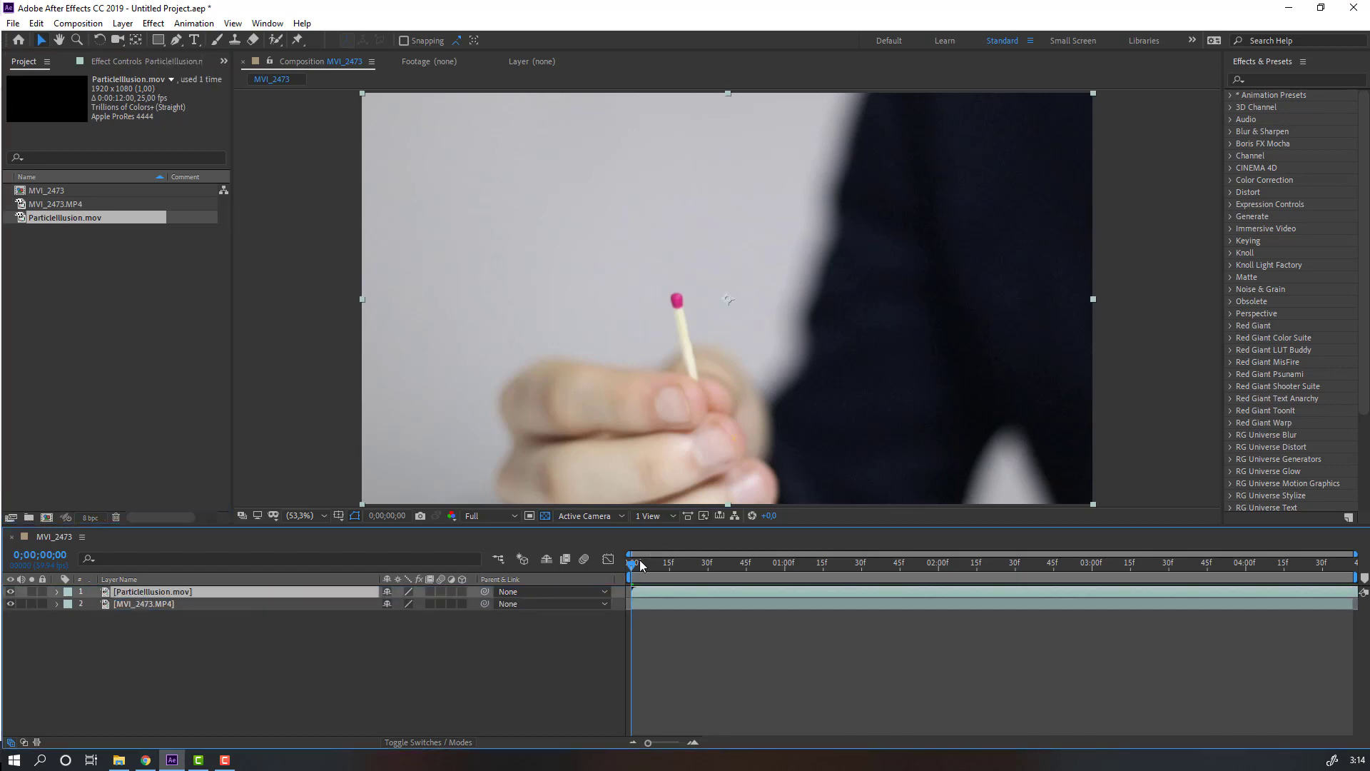
mouse_move(639, 560)
left_mouse_down()
mouse_move(695, 572)
mouse_move(1287, 565)
mouse_move(375, 585)
left_mouse_up()
left_click(161, 637)
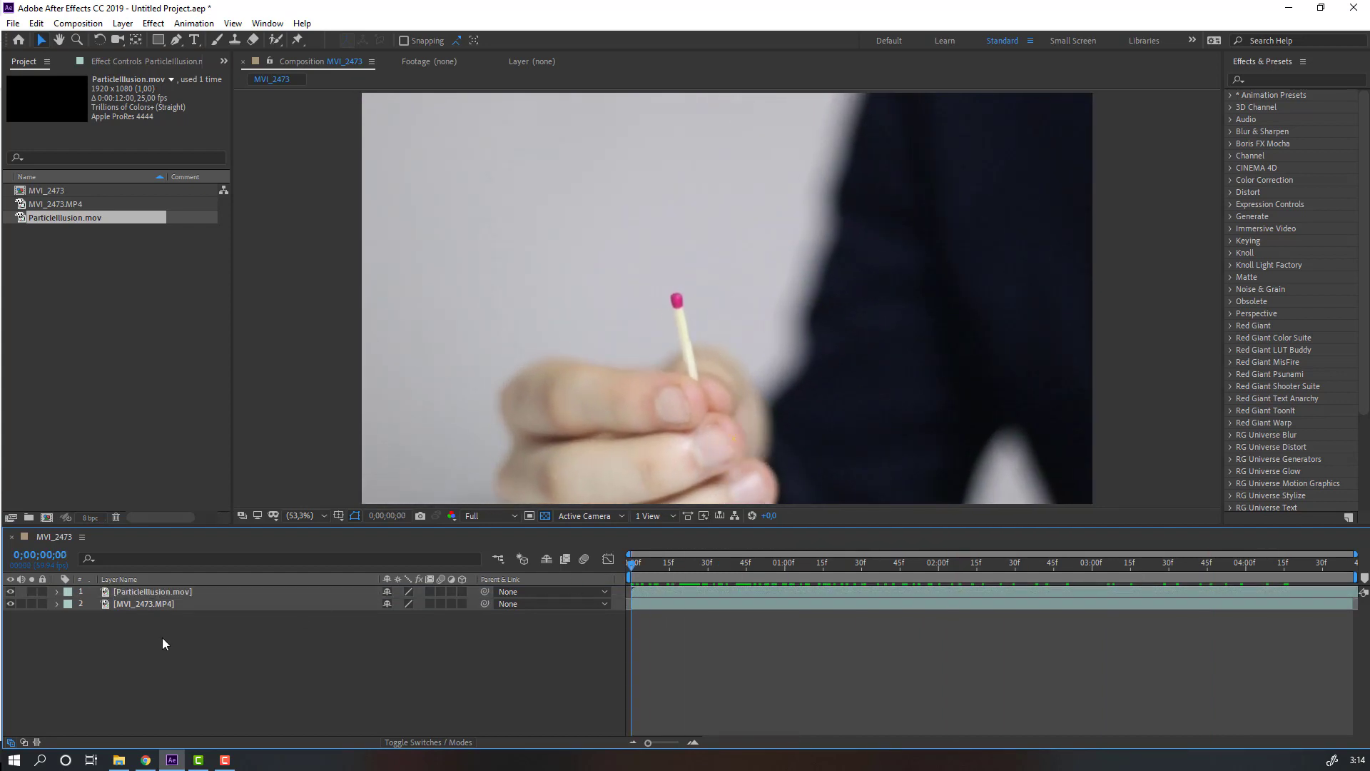
Step: Hide the ParticleIllusion.mov layer and select the MVI_2473.MP4 footage layer
left_click(122, 592)
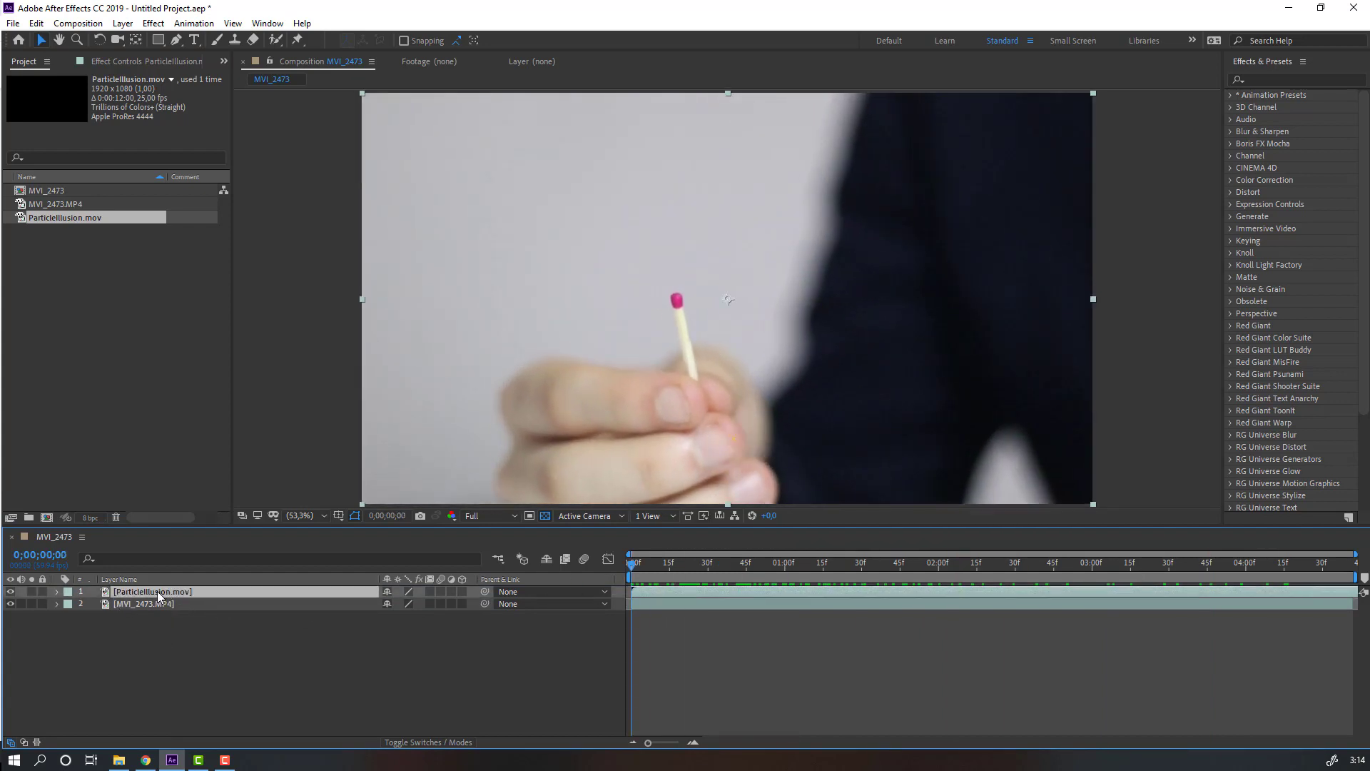
left_click(10, 592)
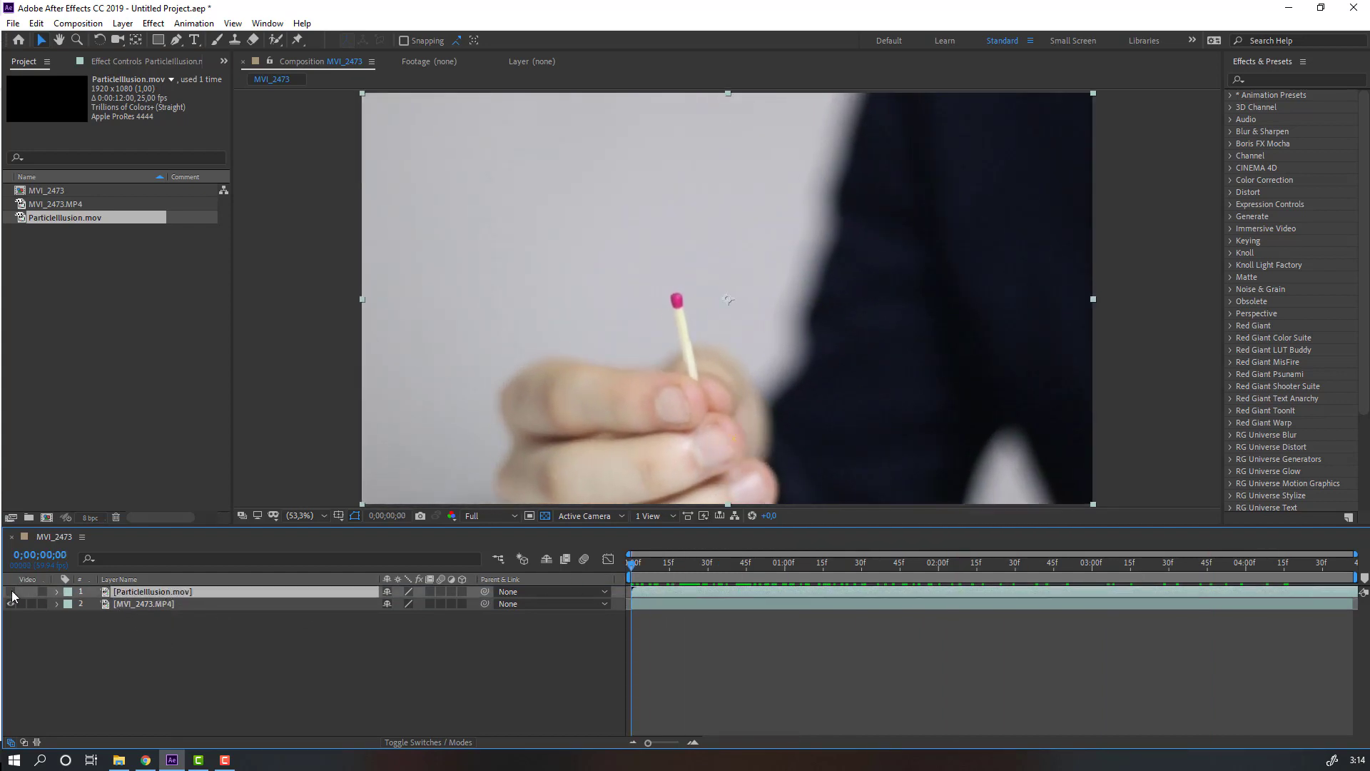
left_click(139, 604)
left_click(1275, 81)
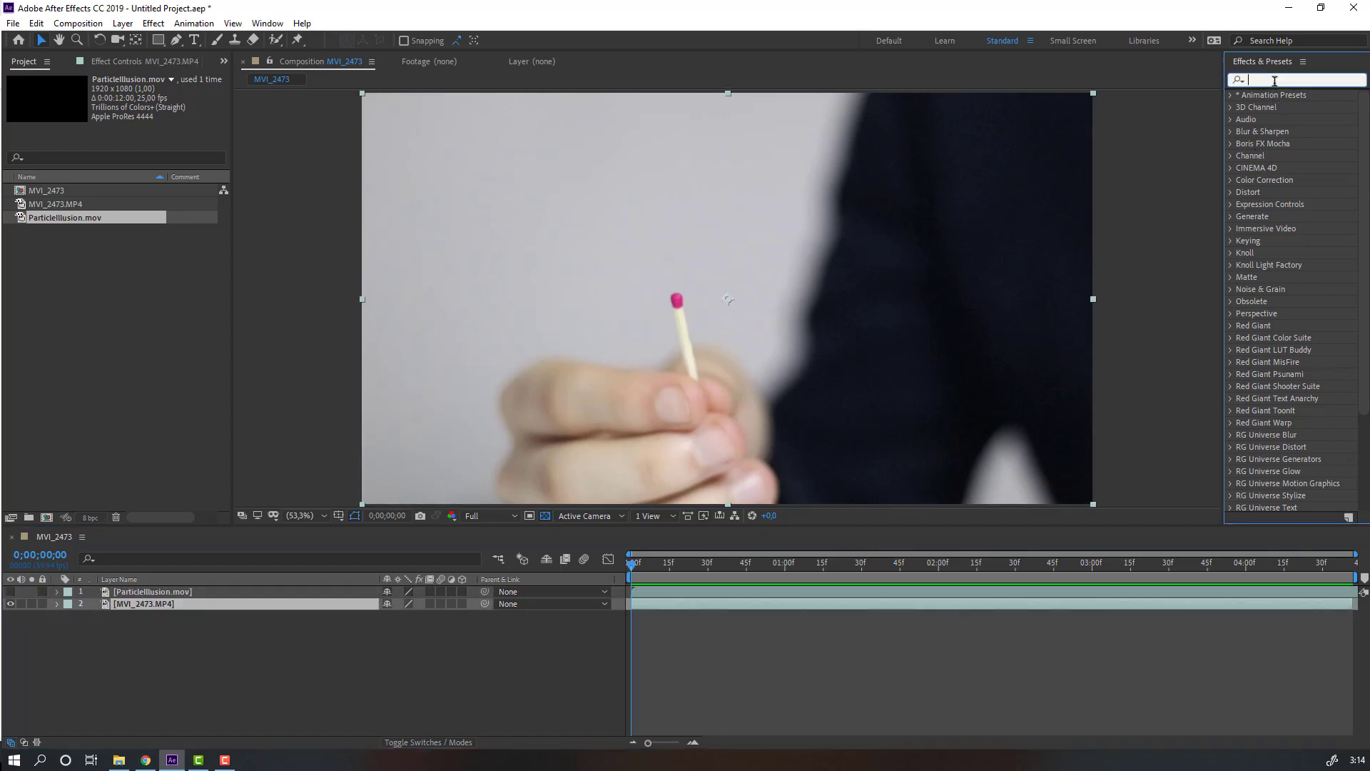
Step: Find 3D Camera Tracker by searching 'camera t' and apply it to MVI_2473.MP4
type("camera t")
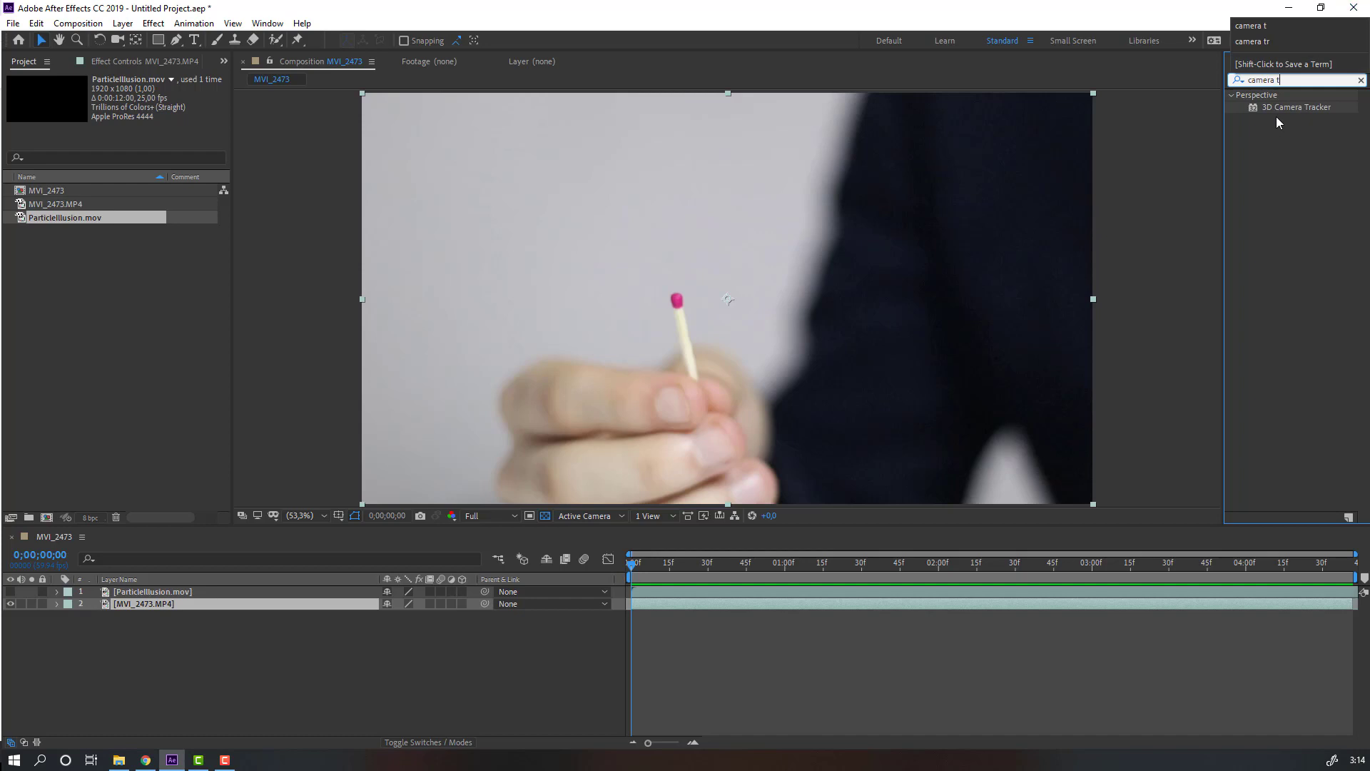
left_click_drag(1278, 107, 129, 602)
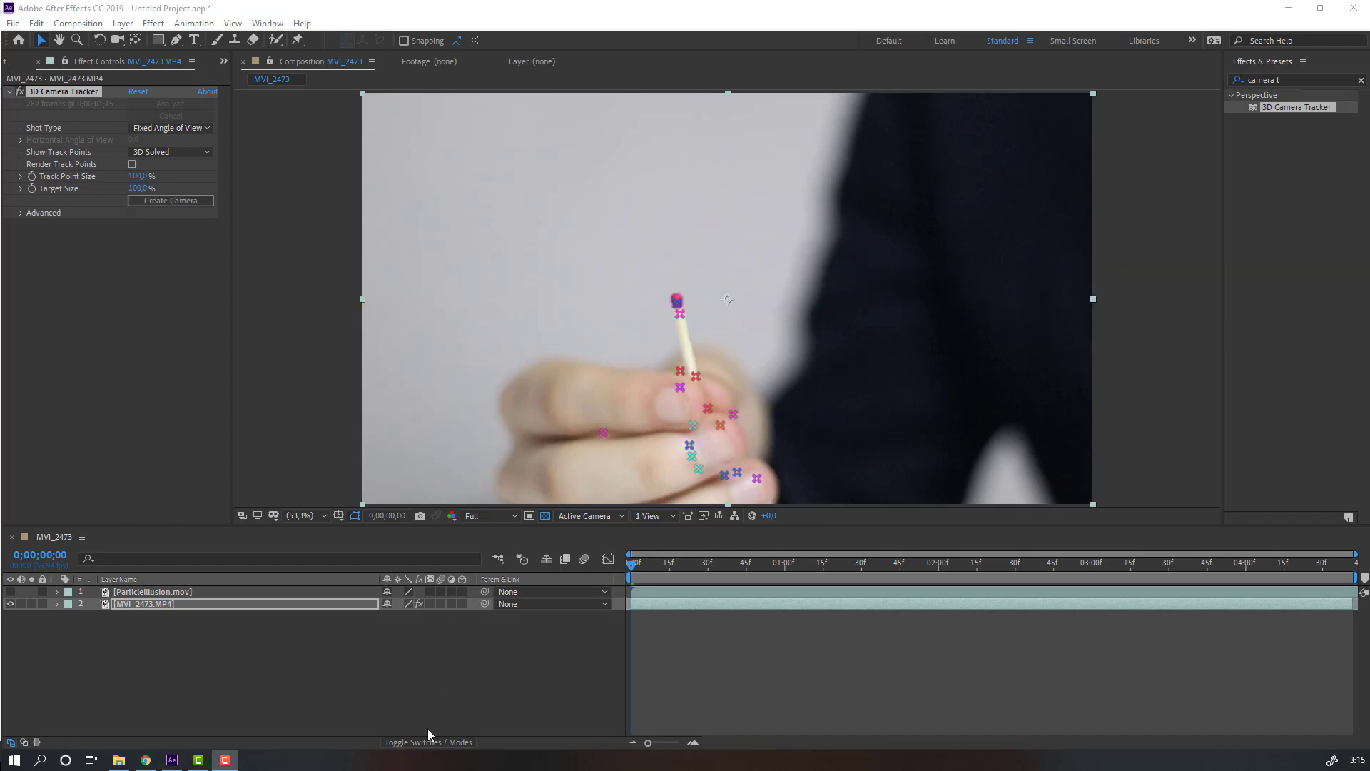
Step: Create Track Solid 1 and a 3D Tracker Camera from the track point on the match head
left_click(140, 608)
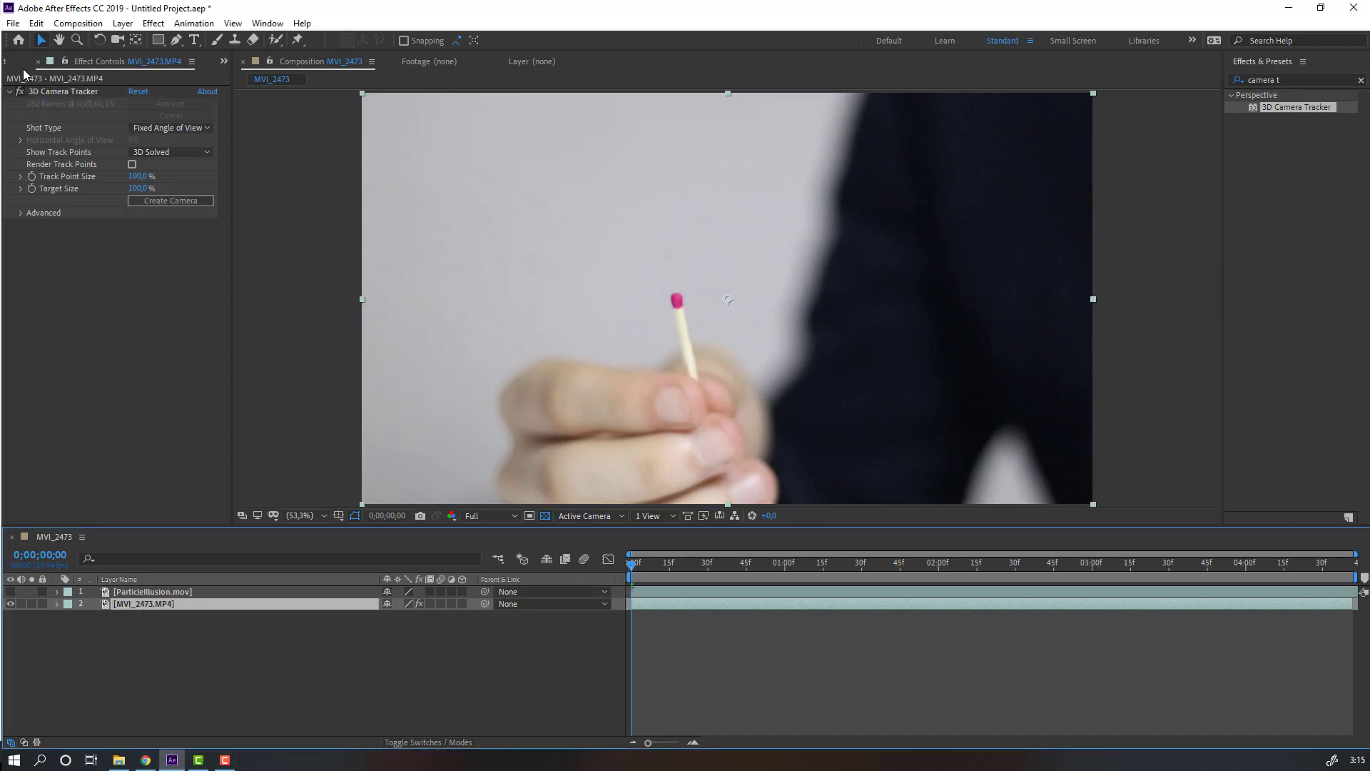
left_click(65, 91)
left_click_drag(640, 571, 354, 580)
key("/")
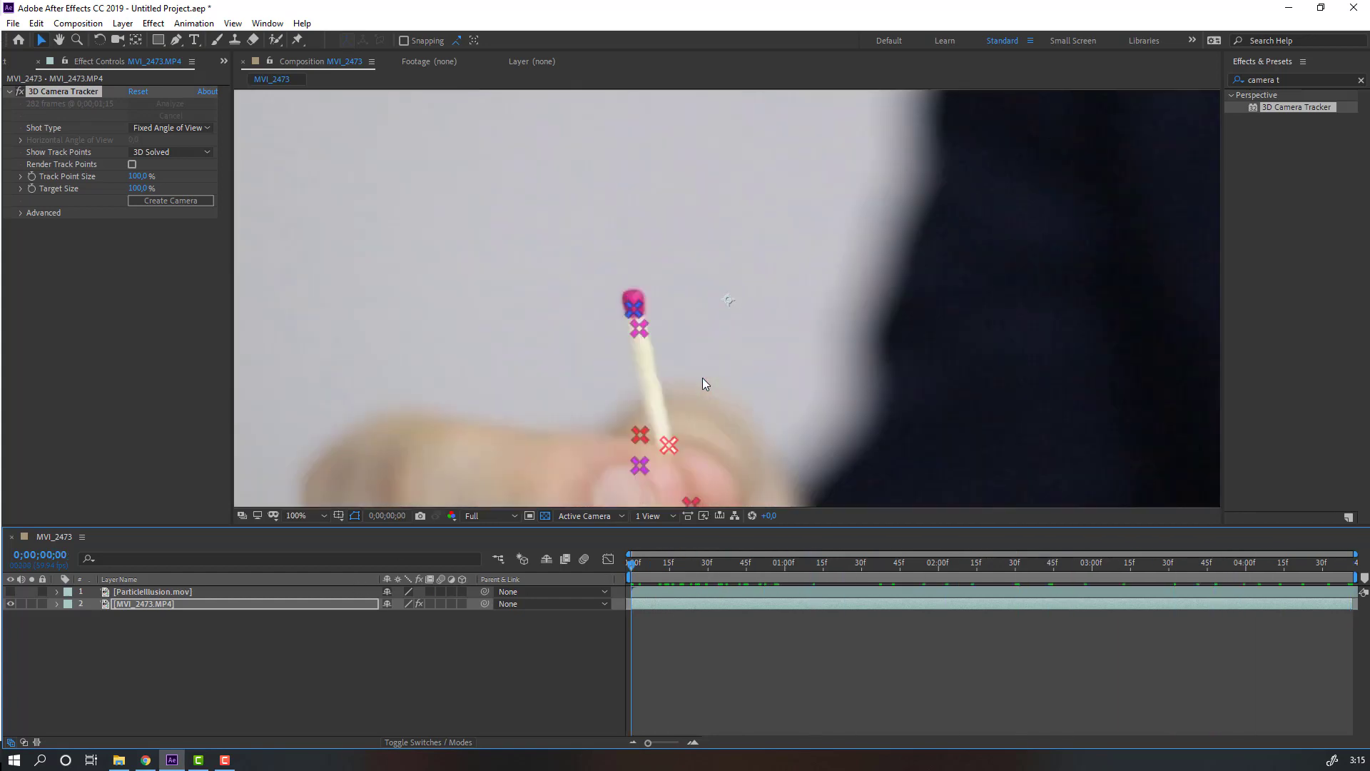
left_click(633, 311)
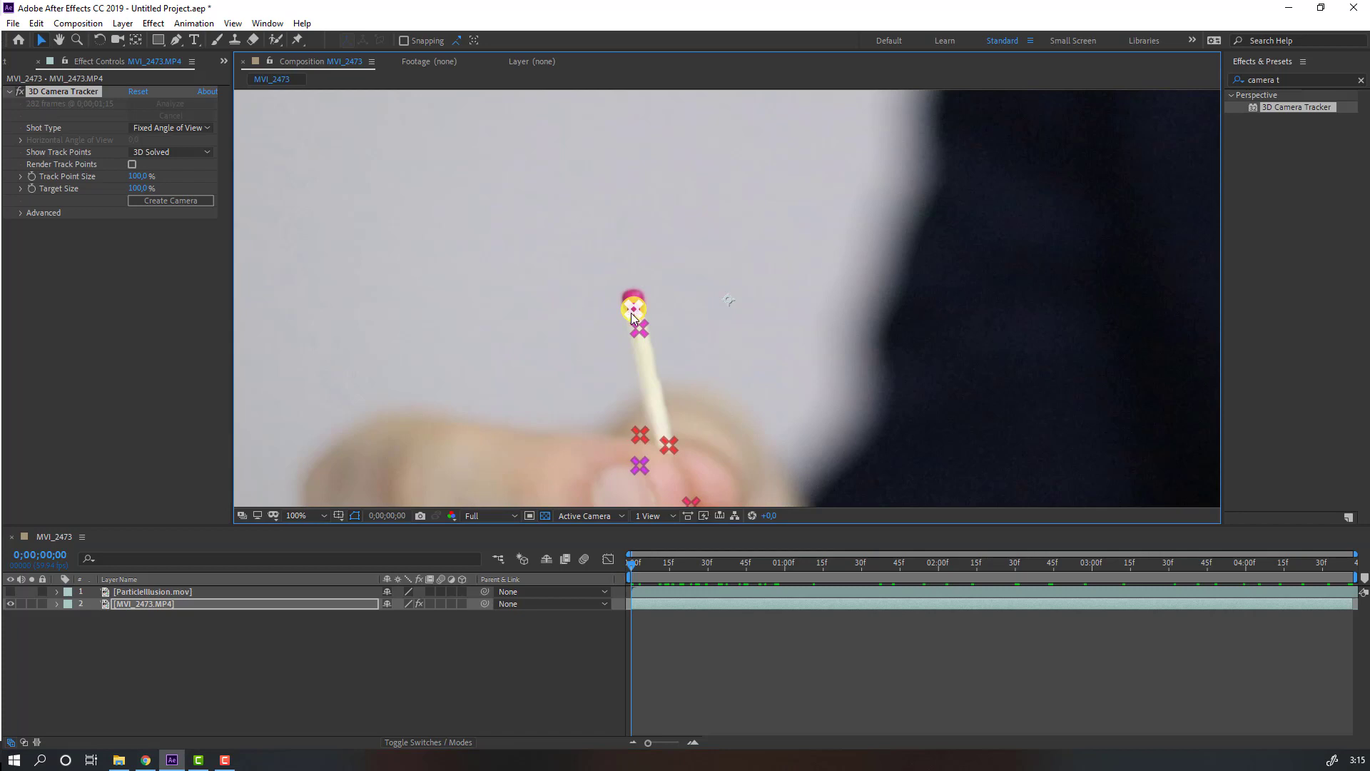
right_click(636, 314)
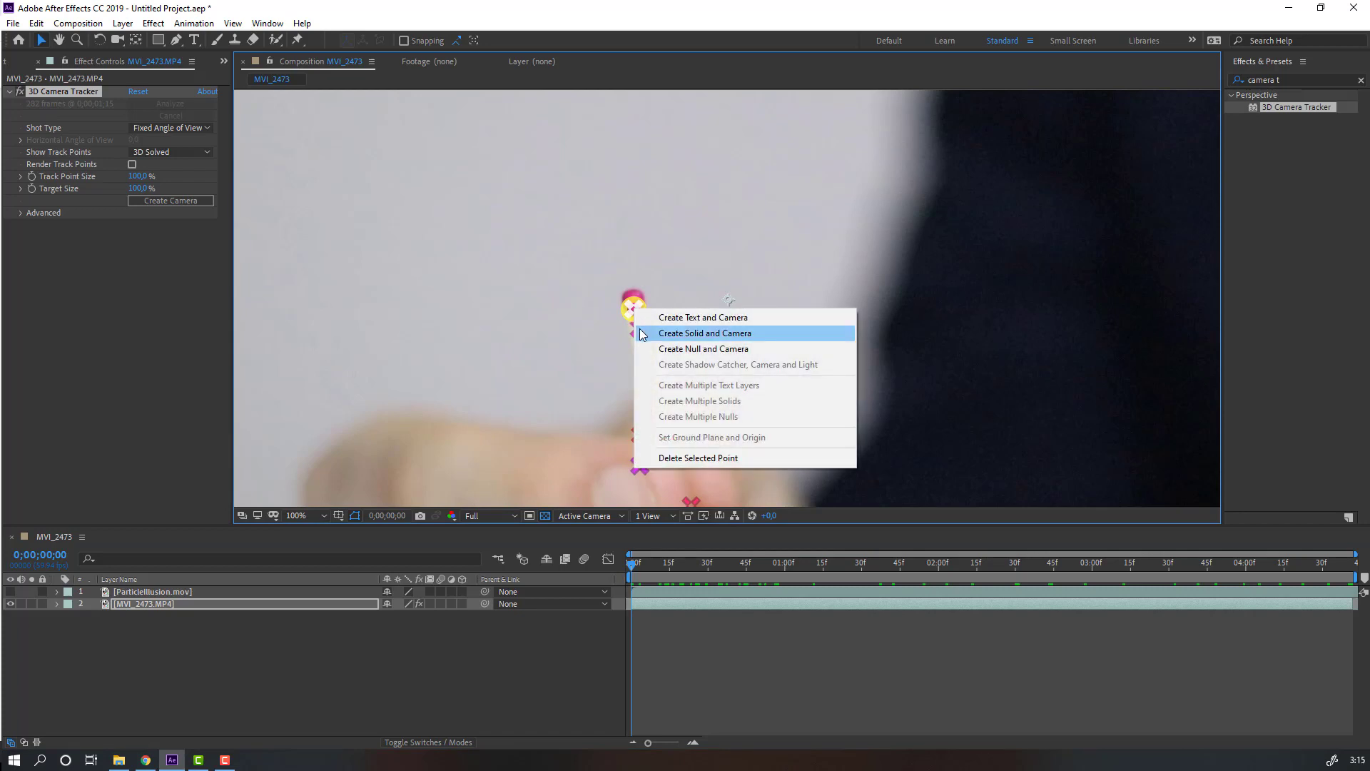
left_click(739, 337)
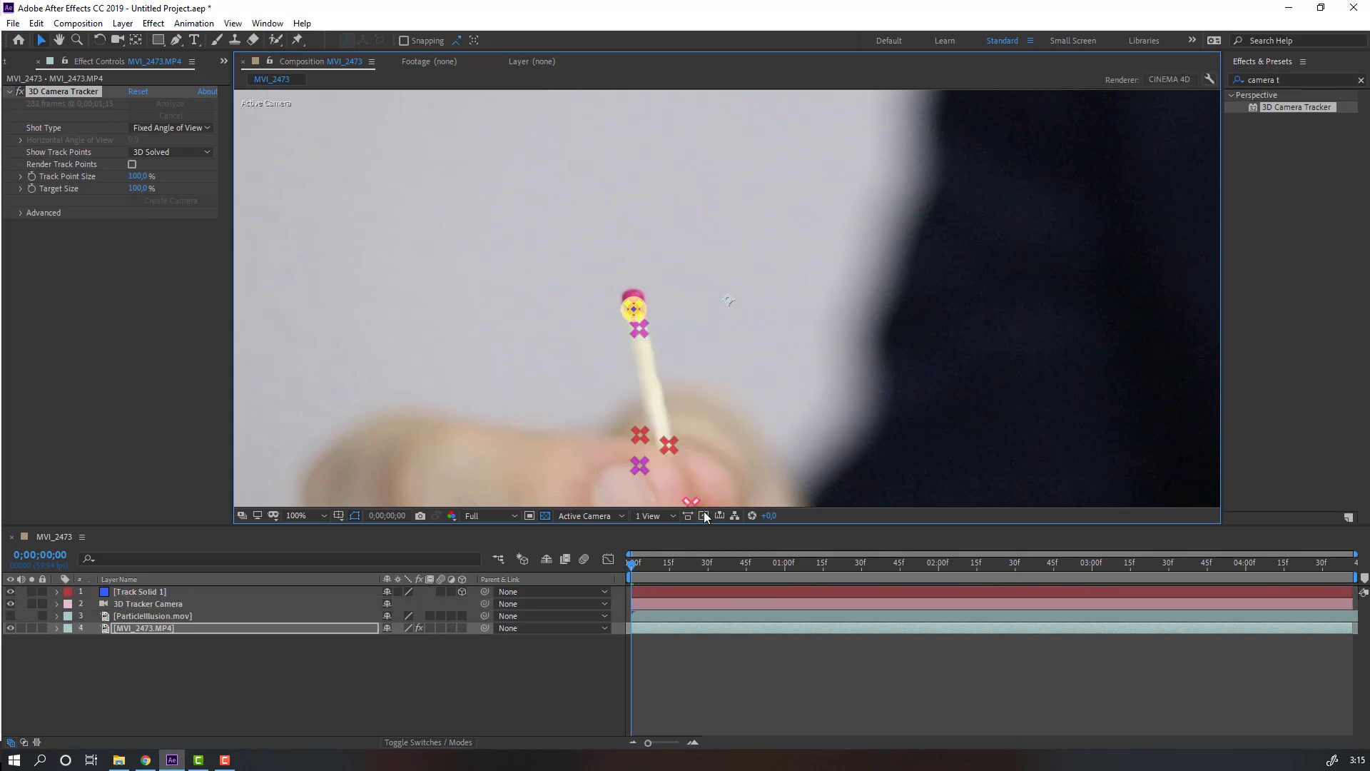
left_click(454, 700)
Step: Copy Track Solid 1's Position values from the match head
left_click(144, 592)
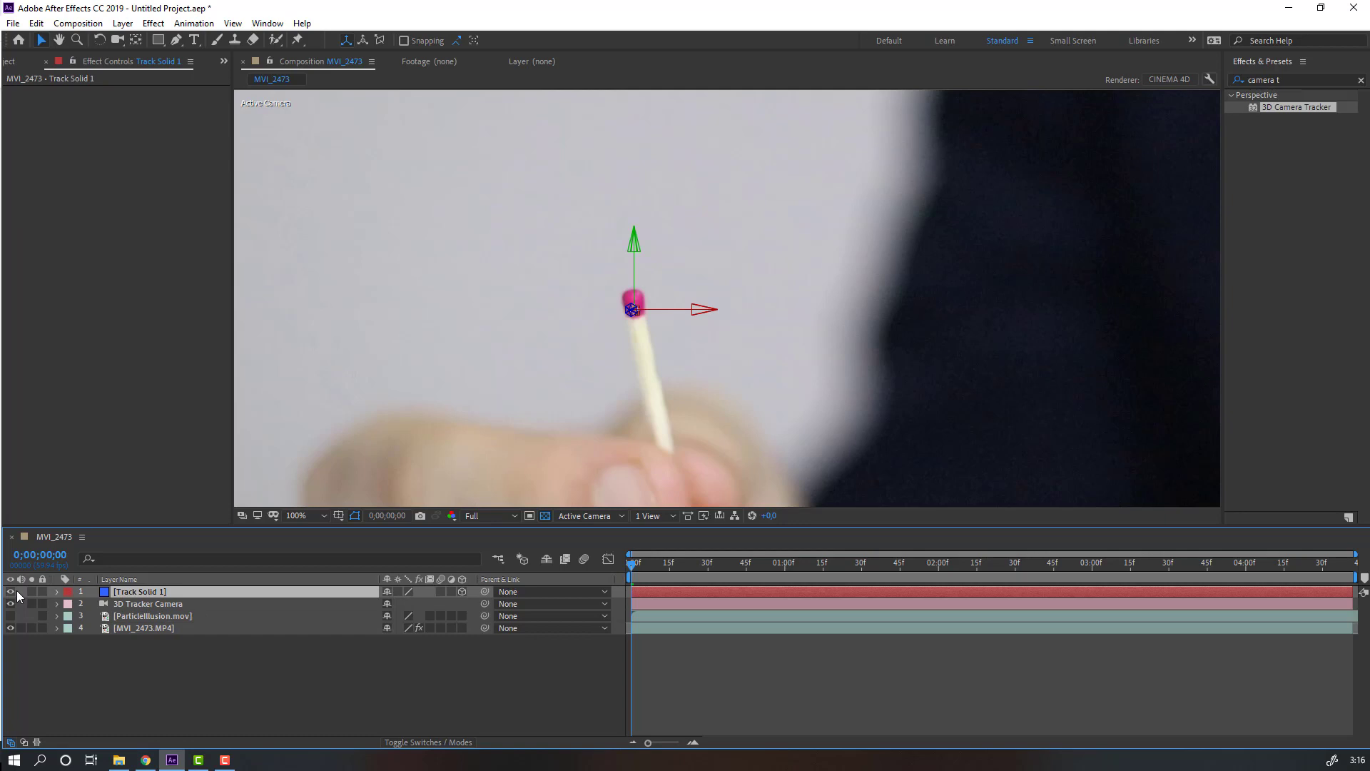
left_click(151, 618)
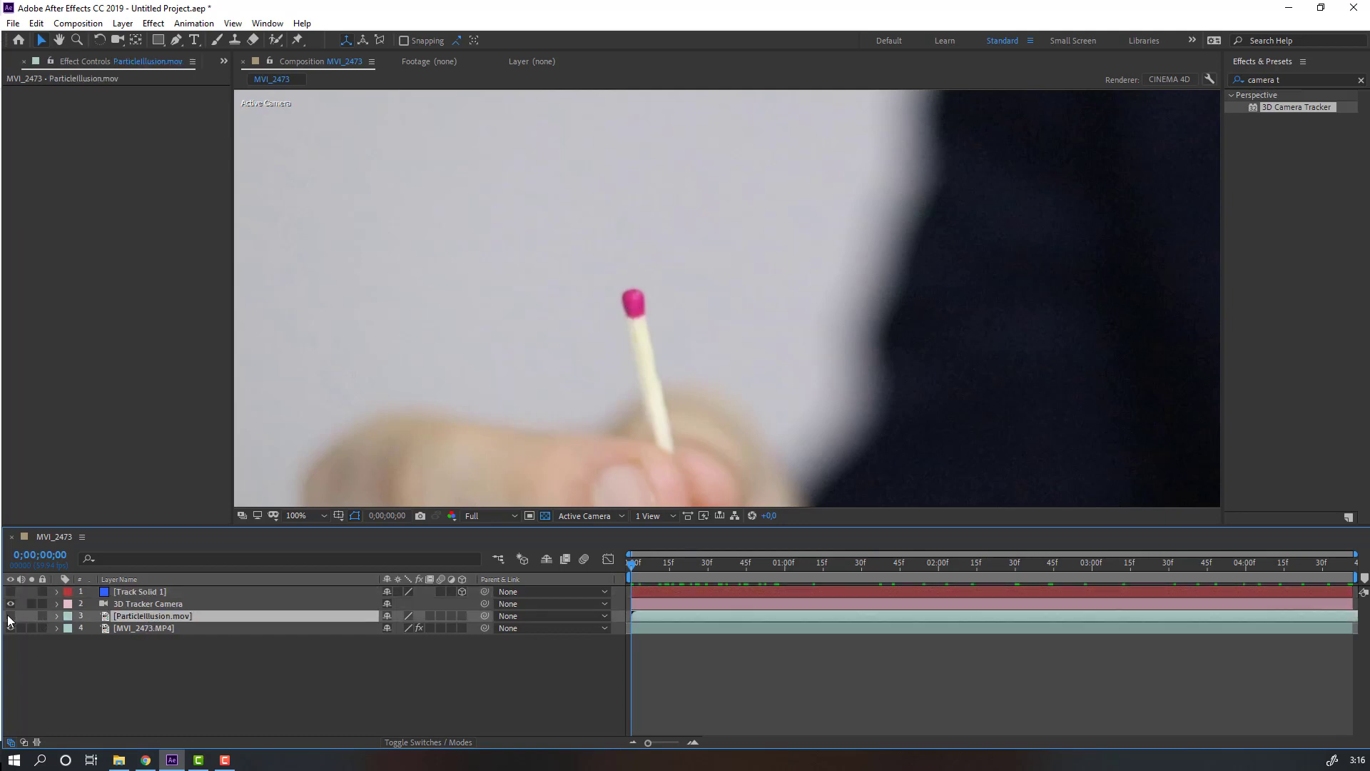
left_click(138, 595)
key("p")
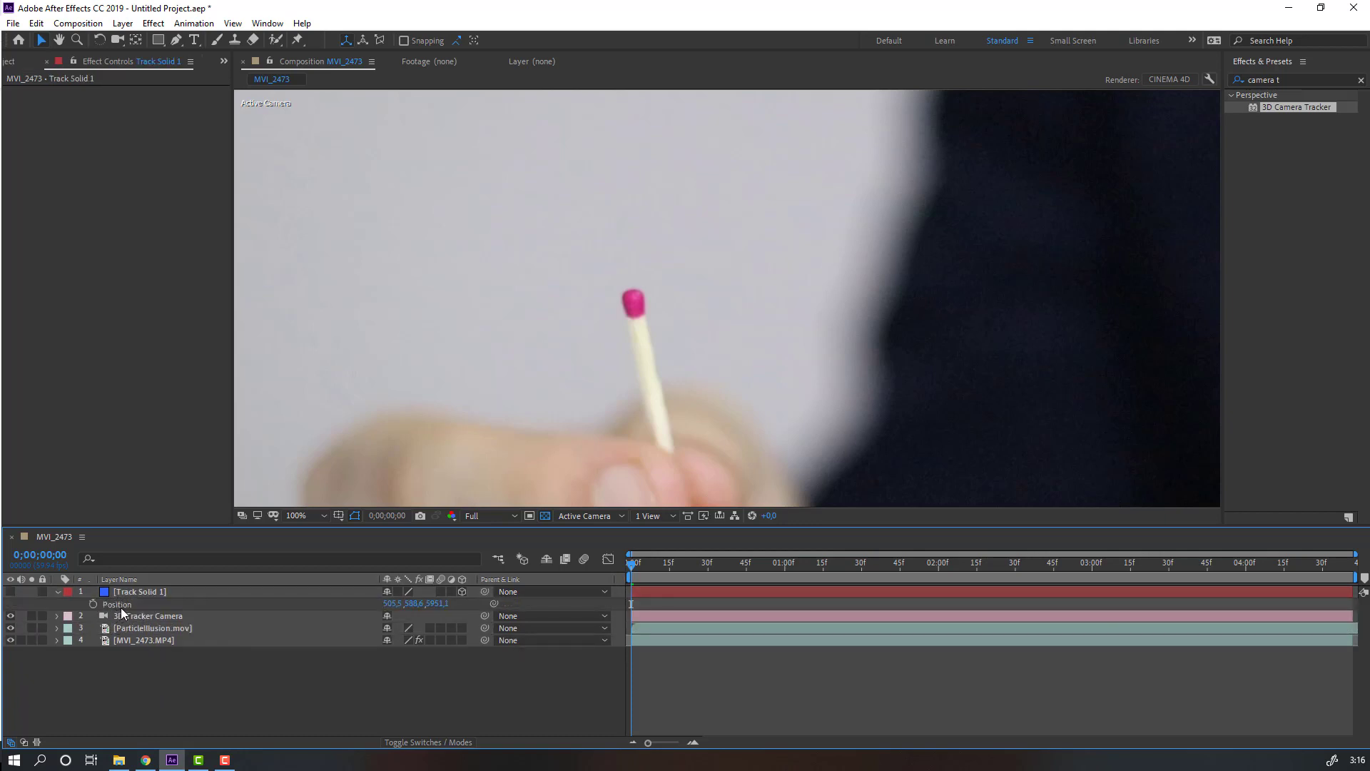
left_click(122, 603)
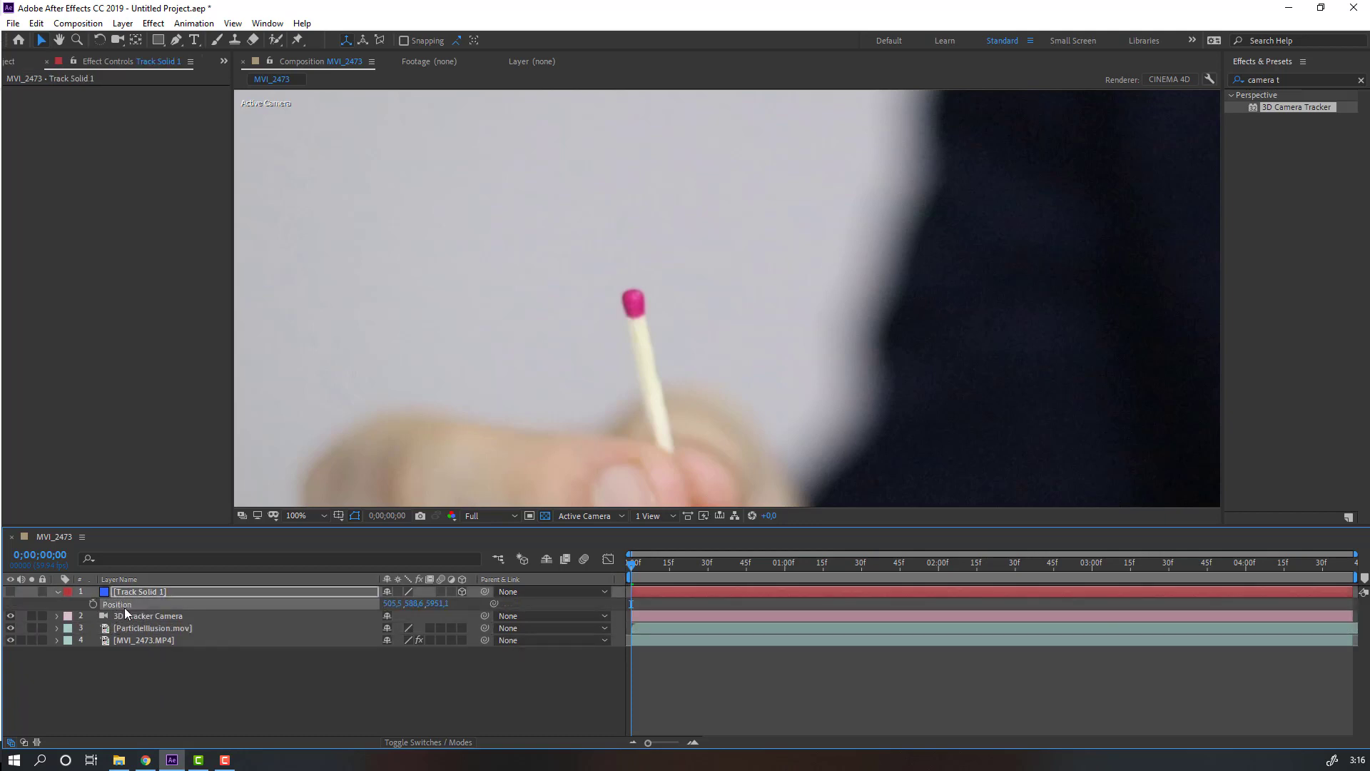
left_click(398, 604)
left_click(59, 592)
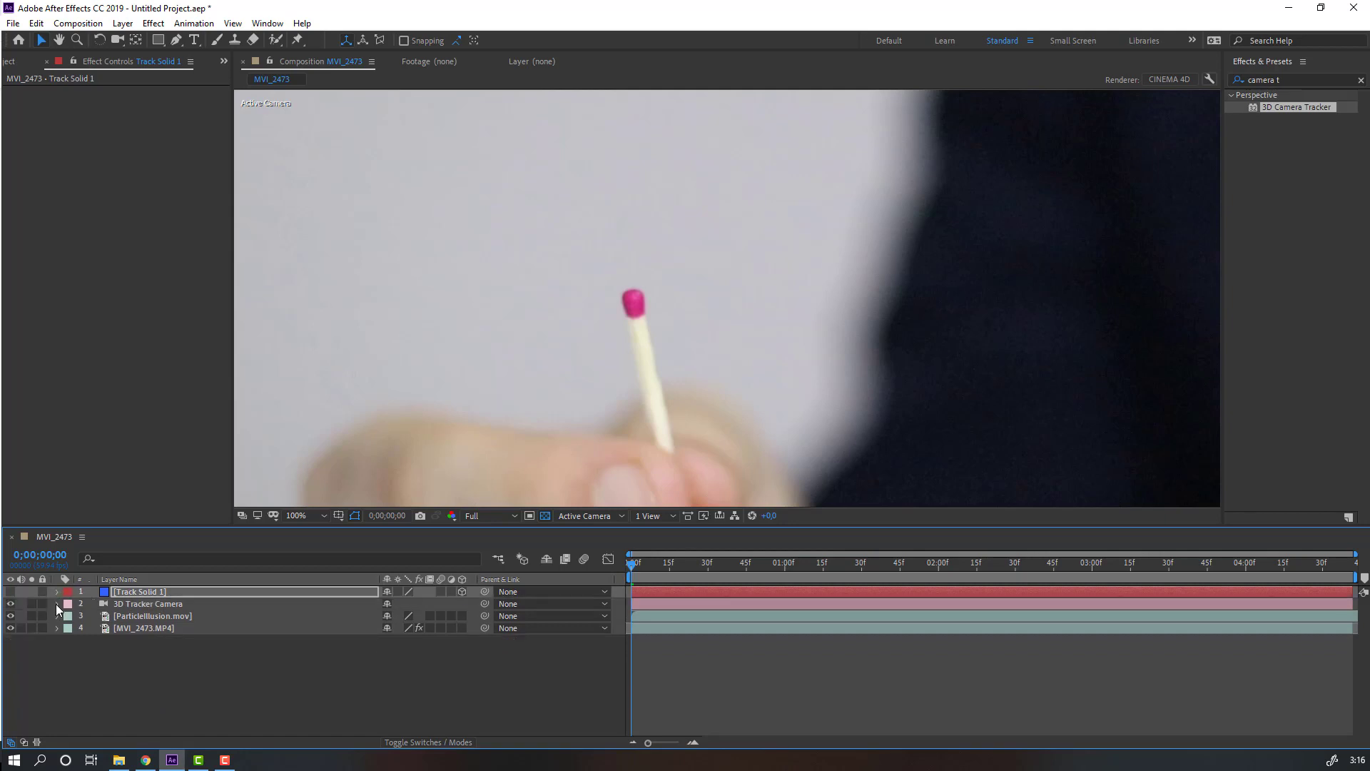
Step: Make ParticleIllusion.mov a 3D layer and paste the position 505.5, 589.6, 5951.1 onto it
left_click(135, 615)
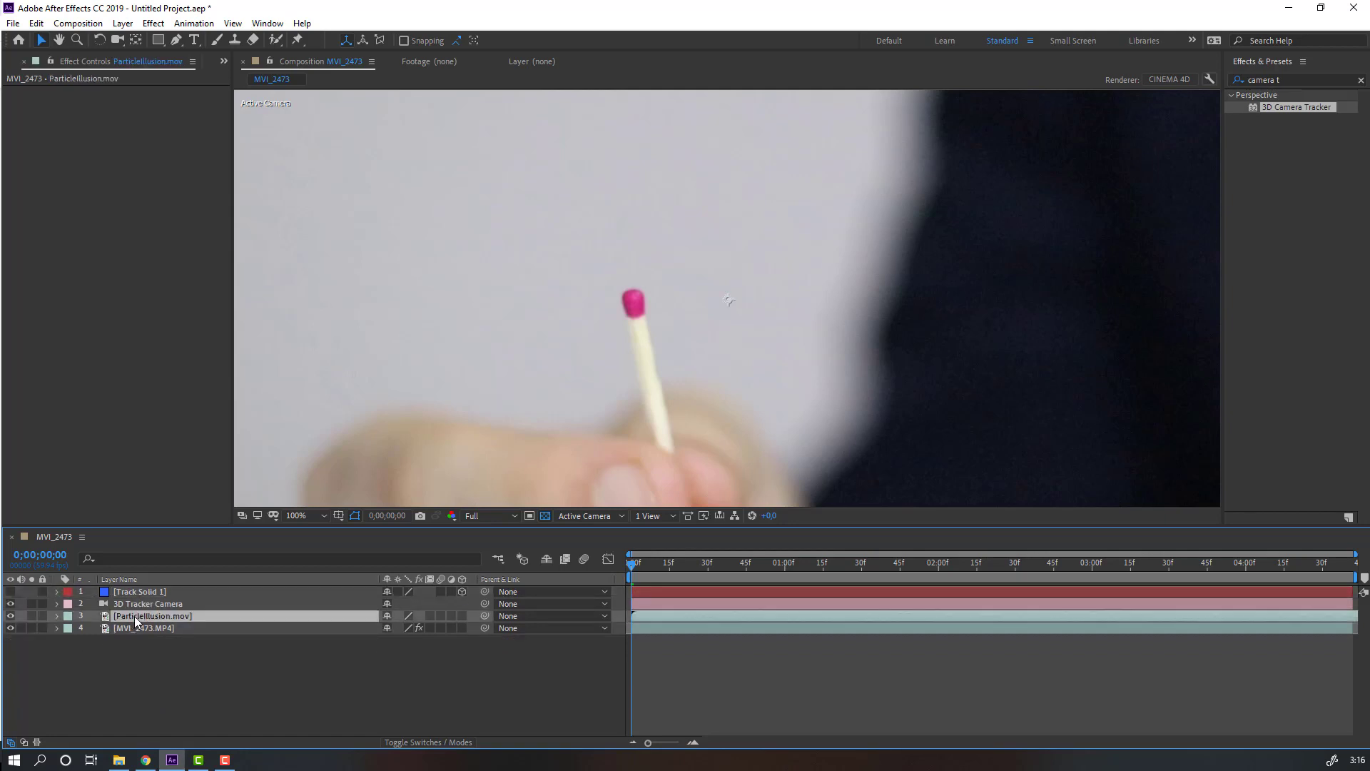
left_click(463, 615)
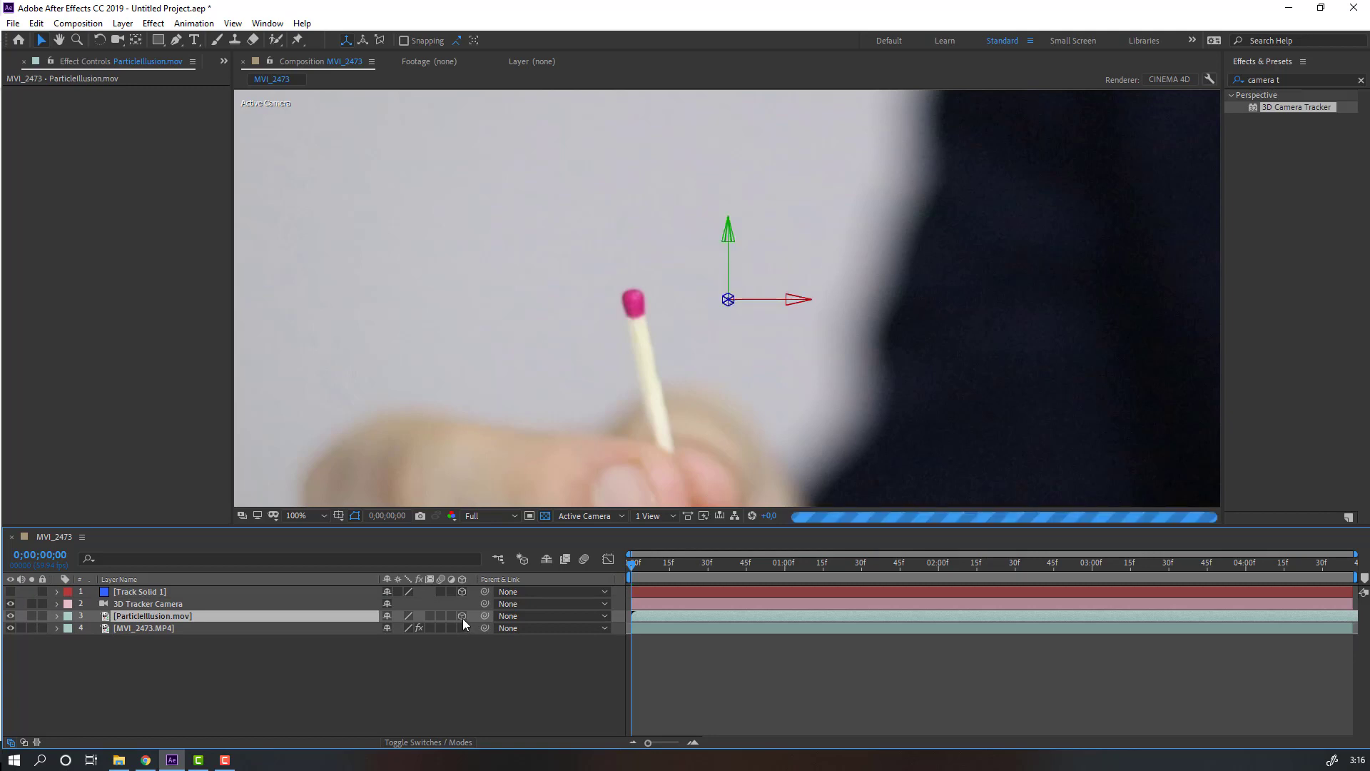
key("p")
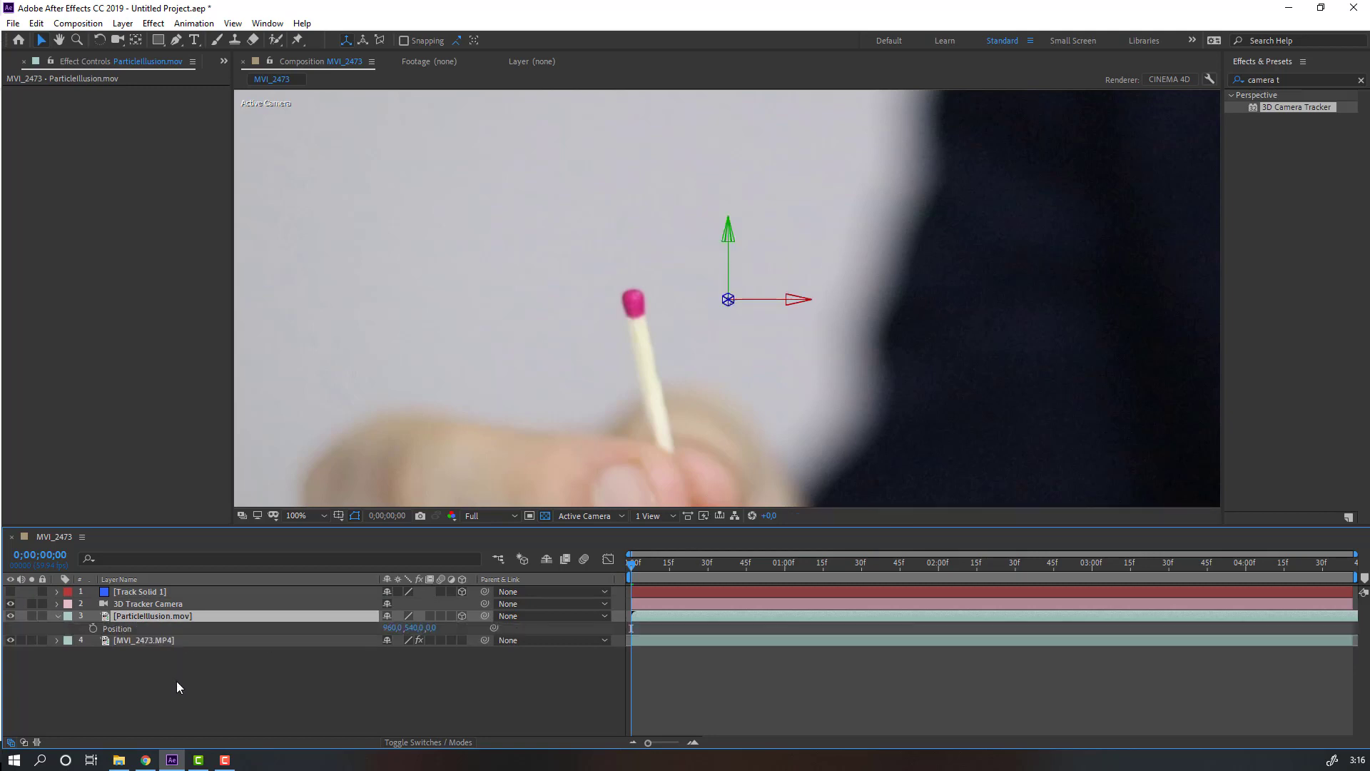
left_click(177, 681)
left_click(127, 632)
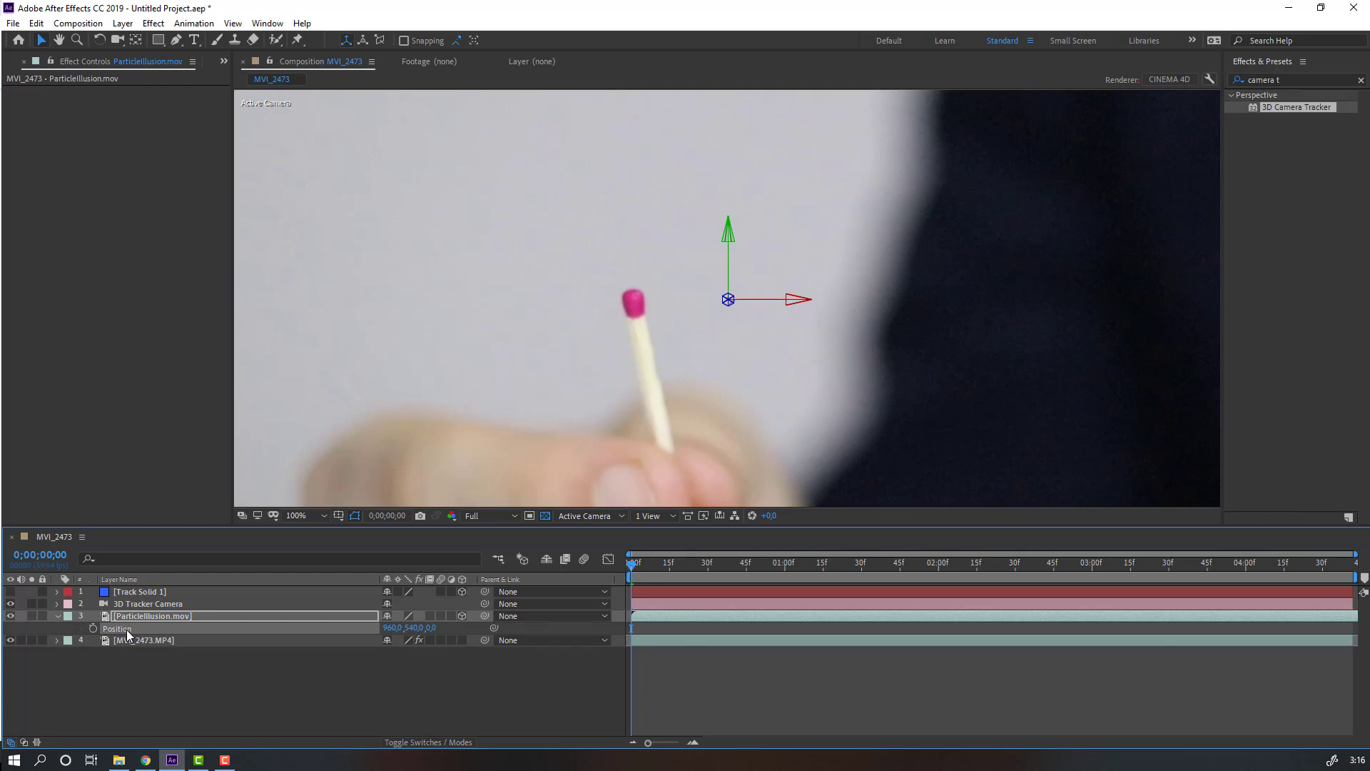
key("ctrl+v")
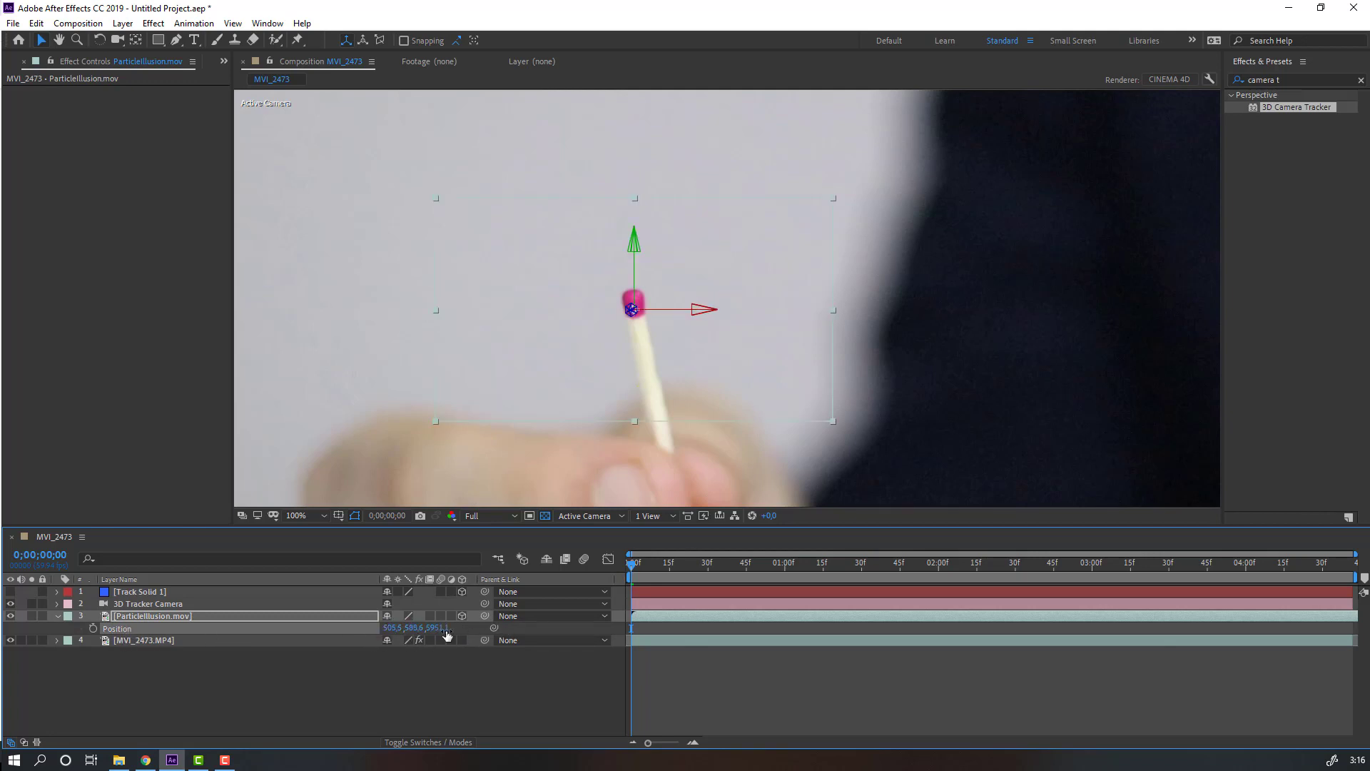
left_click(394, 704)
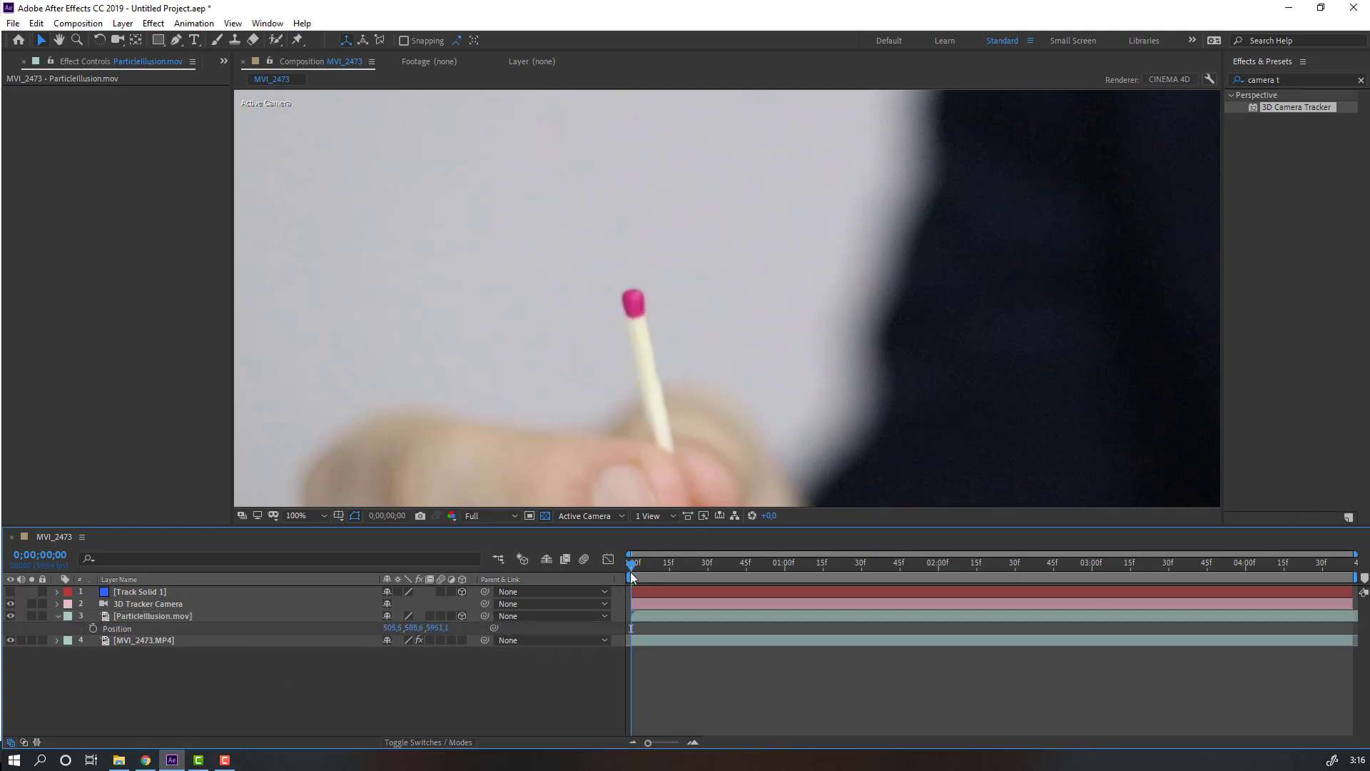
Step: At the ignition frame, set preview resolution to Quarter and scale the spark layer to 150%
left_click_drag(663, 574, 933, 568)
left_click(481, 520)
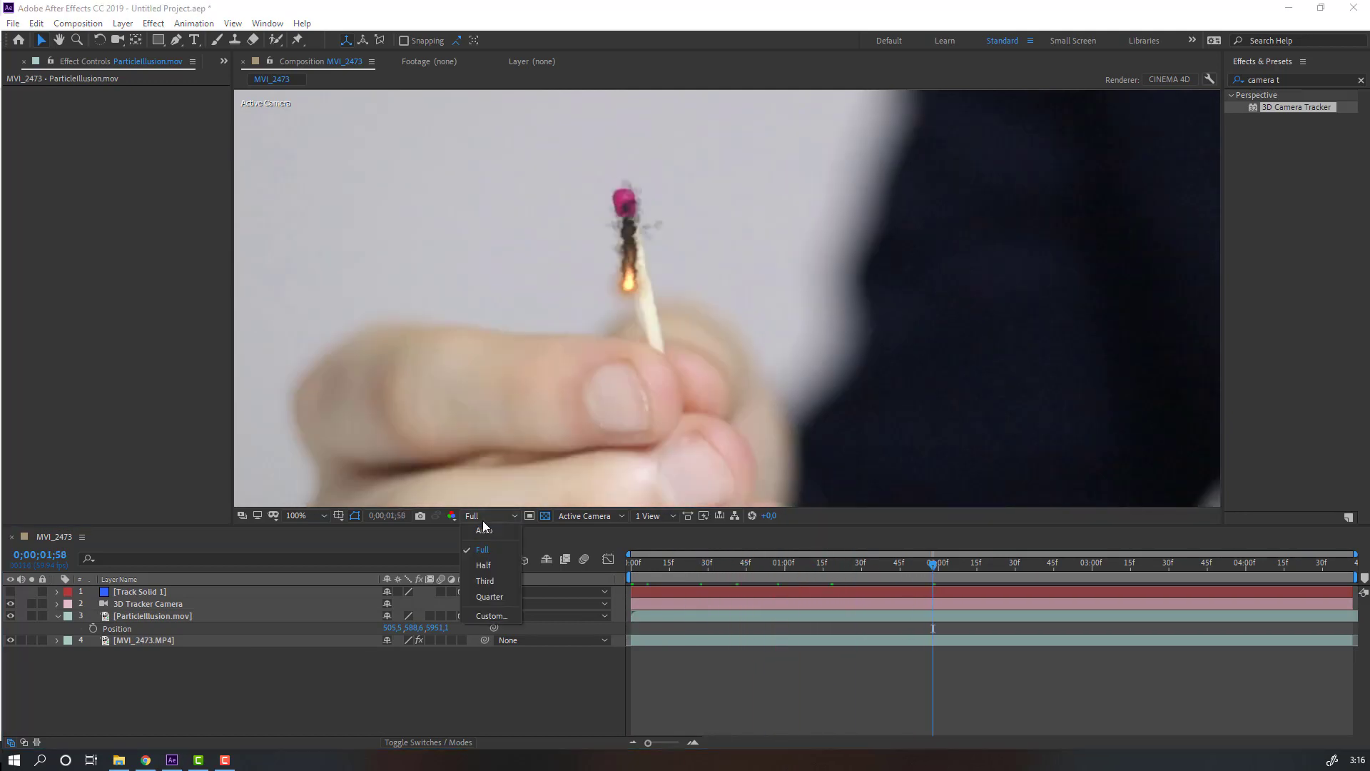
left_click(486, 598)
left_click(628, 285)
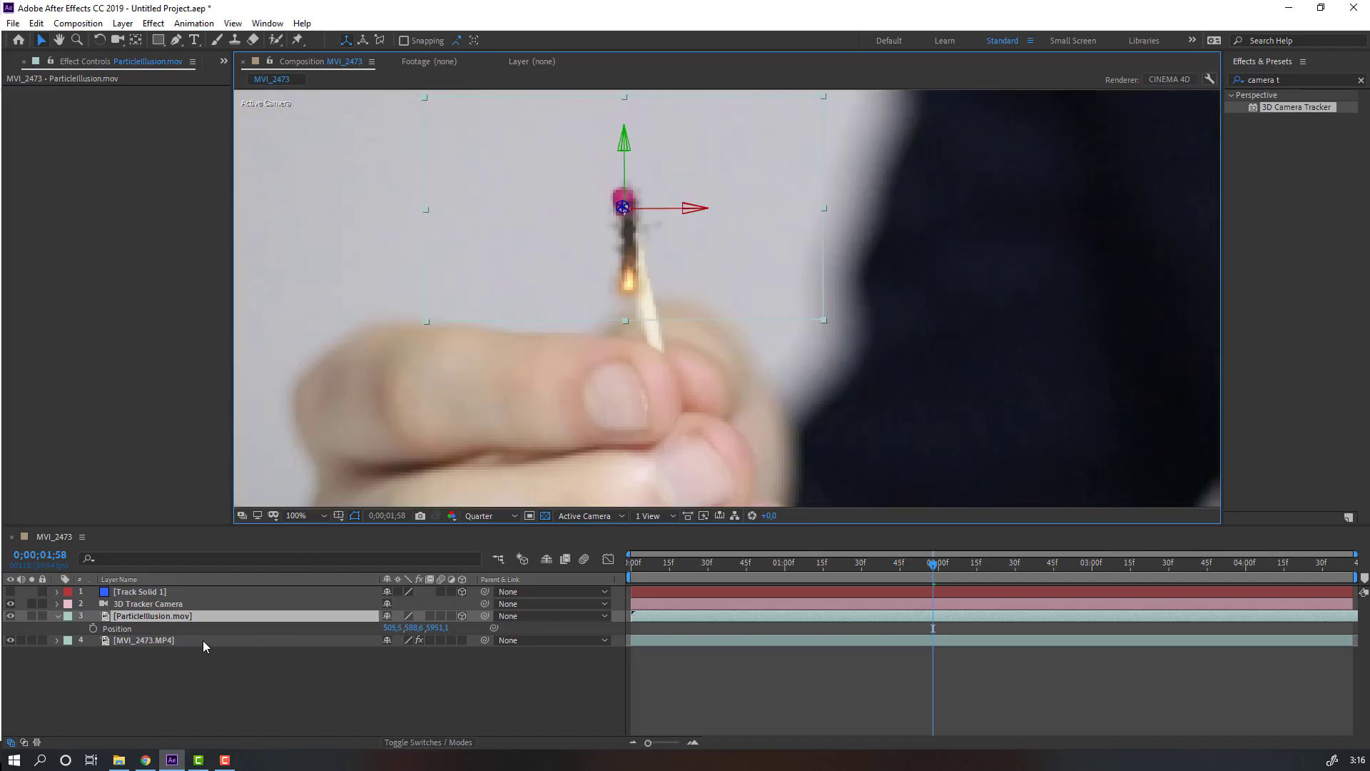
left_click_drag(404, 628, 395, 665)
Step: Rotate the spark layer -14° on Z so the flame follows the match tip
key("r")
left_click_drag(639, 305, 652, 265)
key("h")
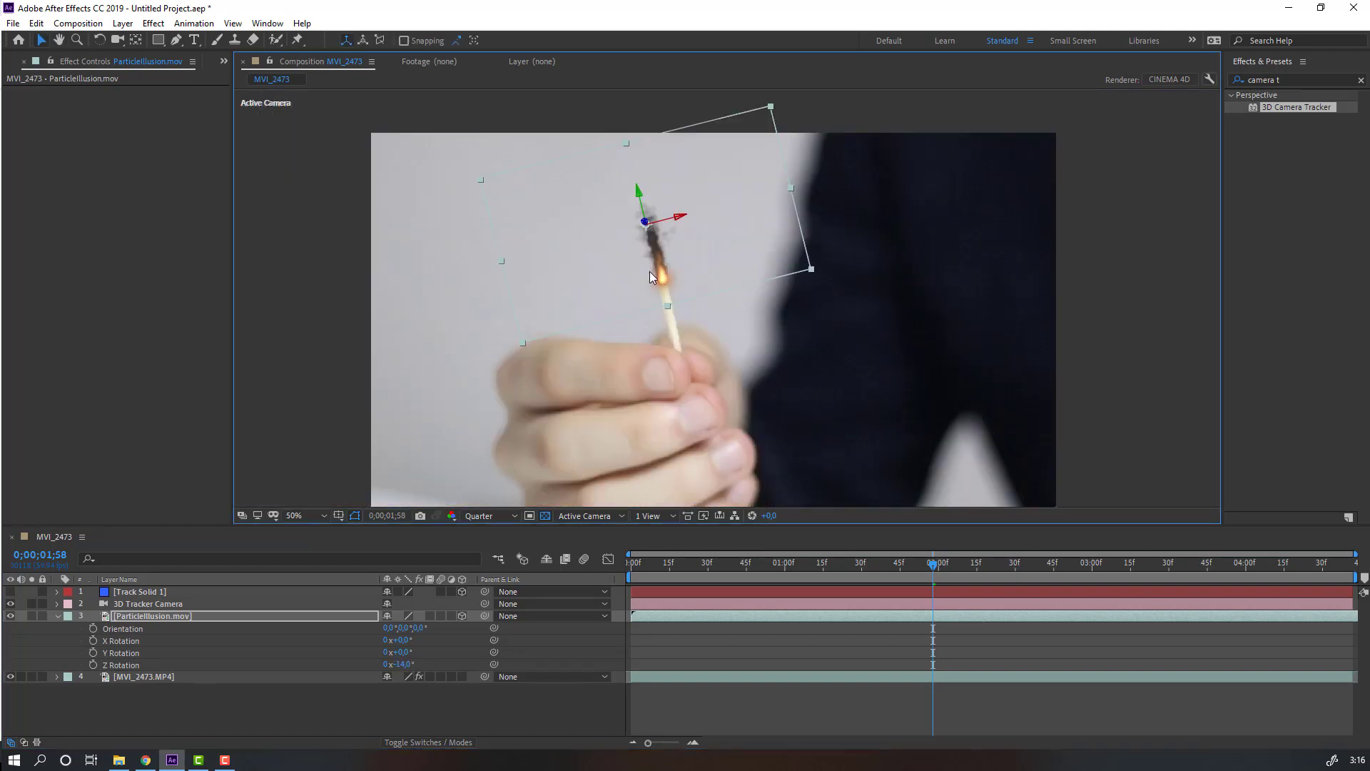
key("v")
Step: Fit the whole frame in the viewer and play the composite from near the start
left_click_drag(903, 582, 334, 442)
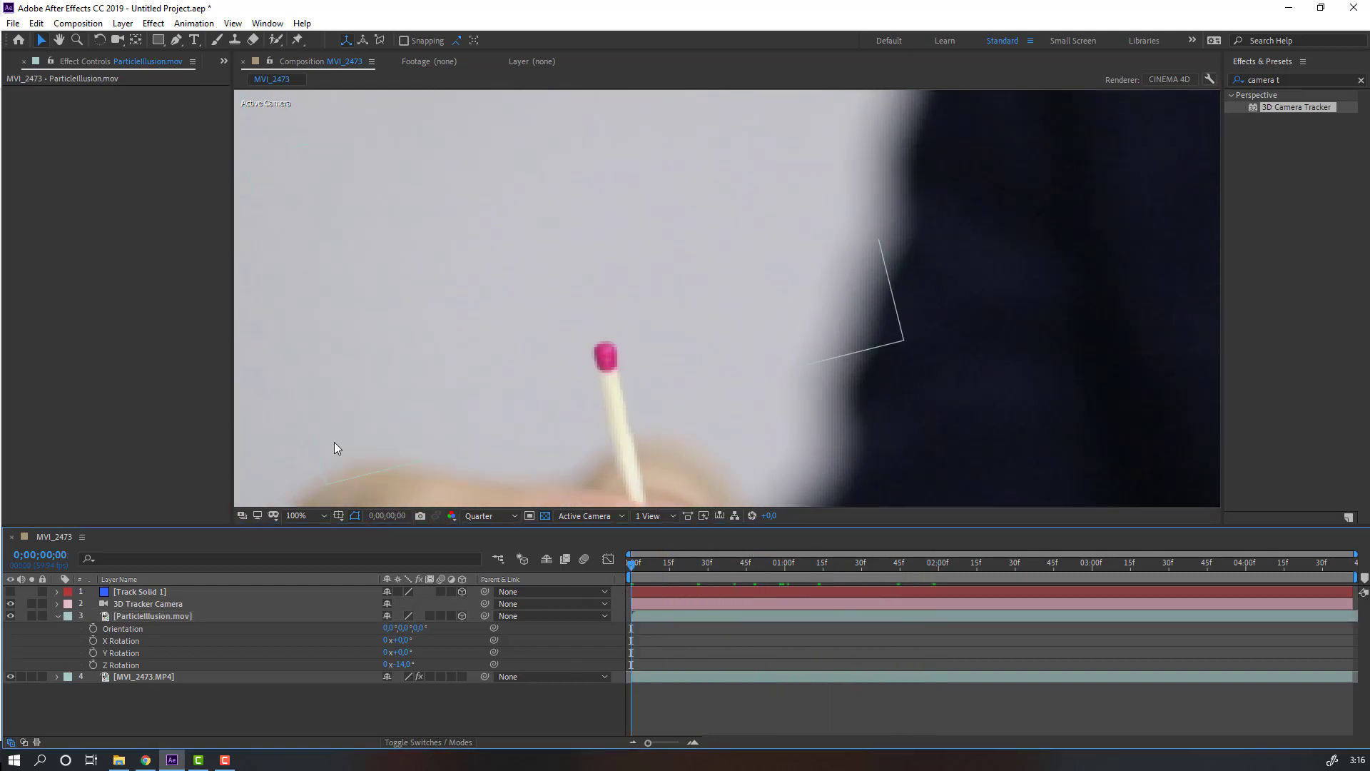
left_click(298, 516)
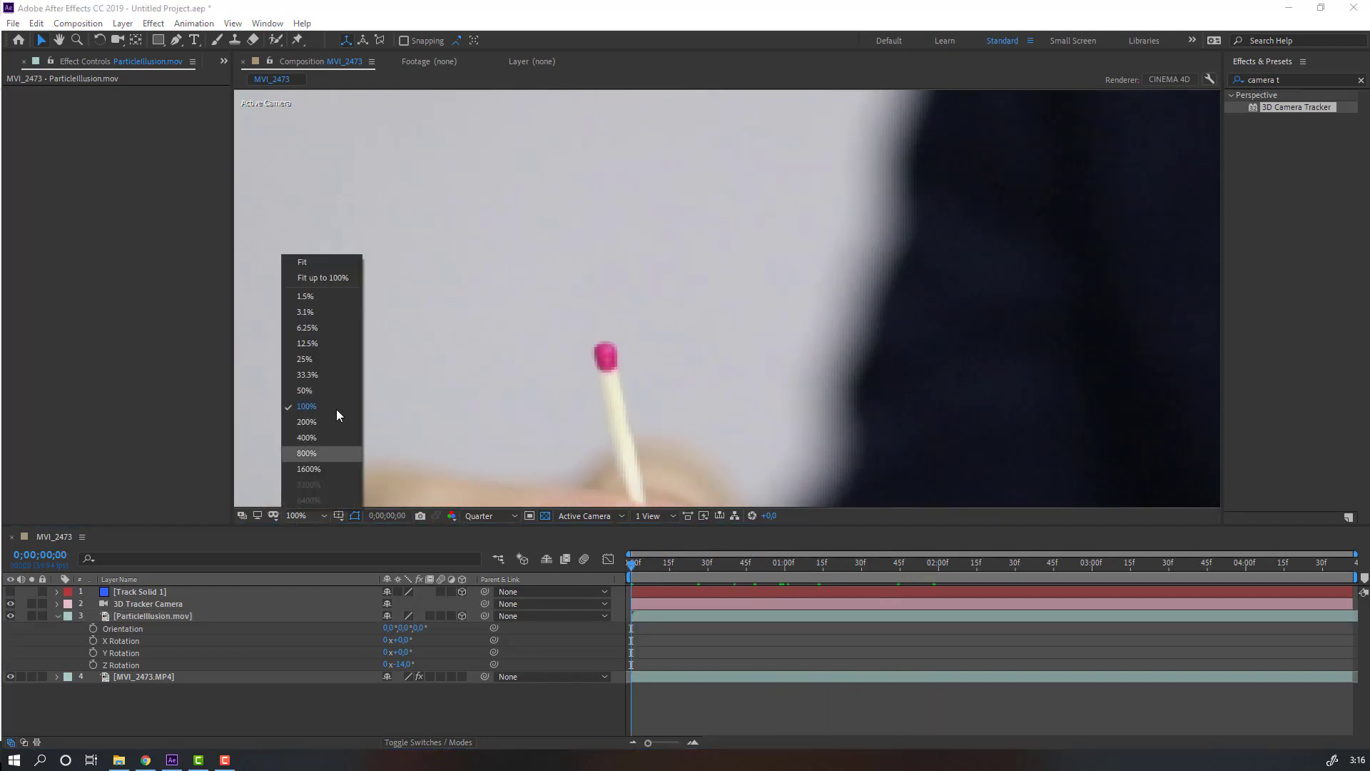
left_click(343, 278)
key("space")
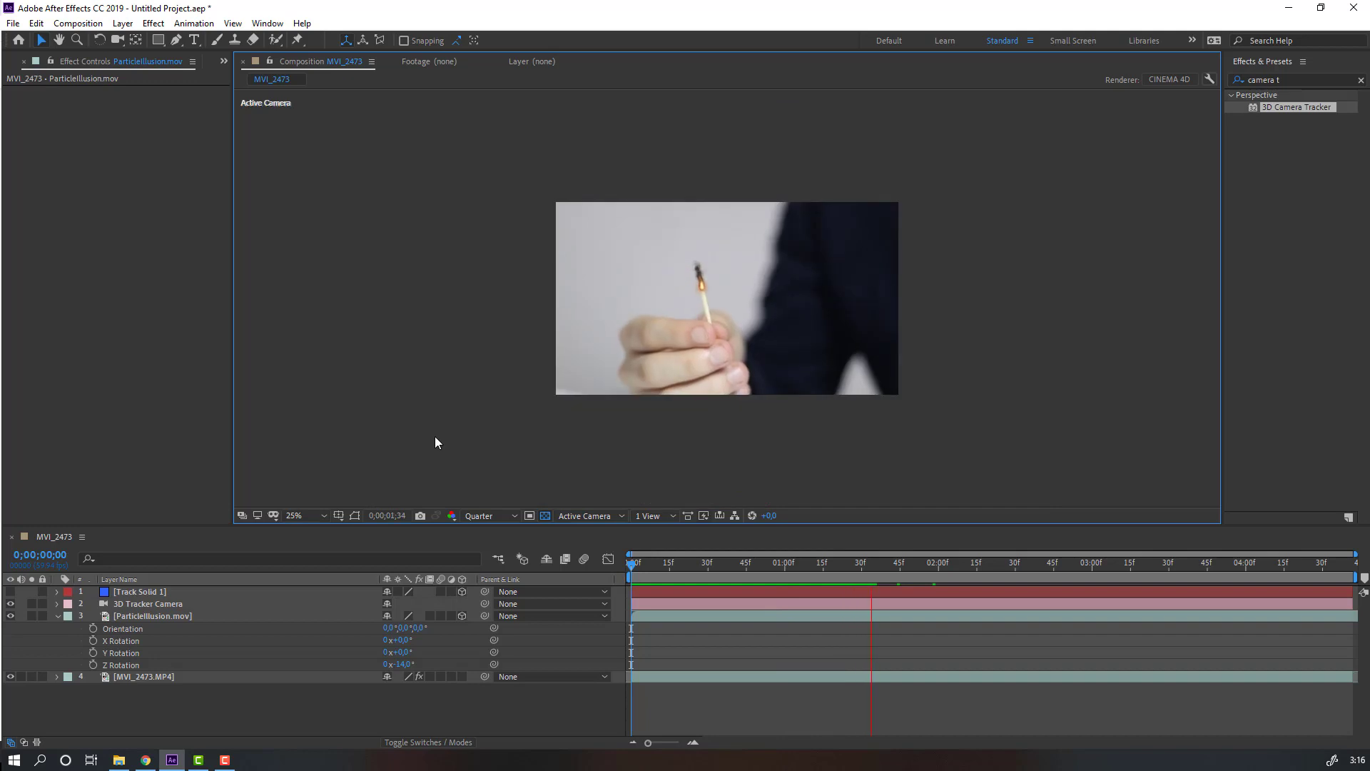
Step: Preview the sparks on the burning match and stop playback at 0;00;01;13
key("period")
key("period")
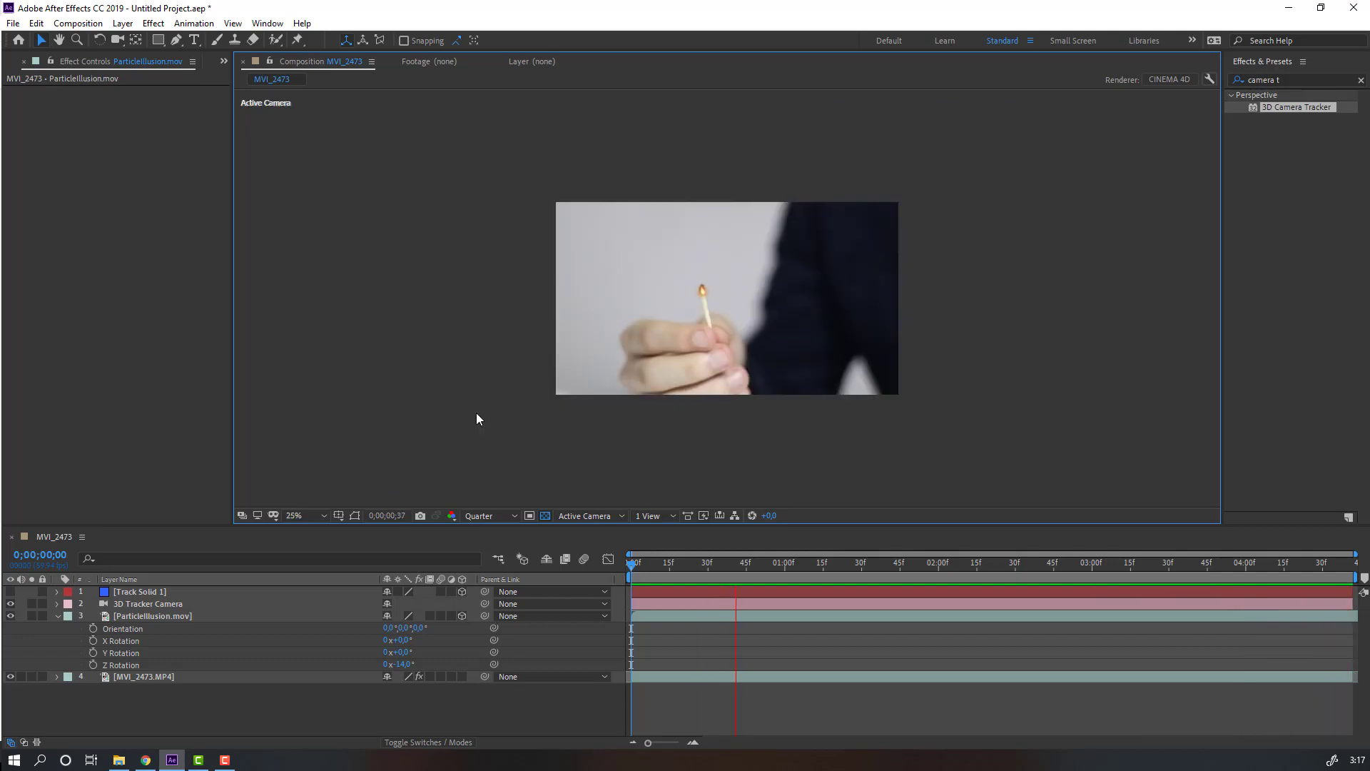
key("space")
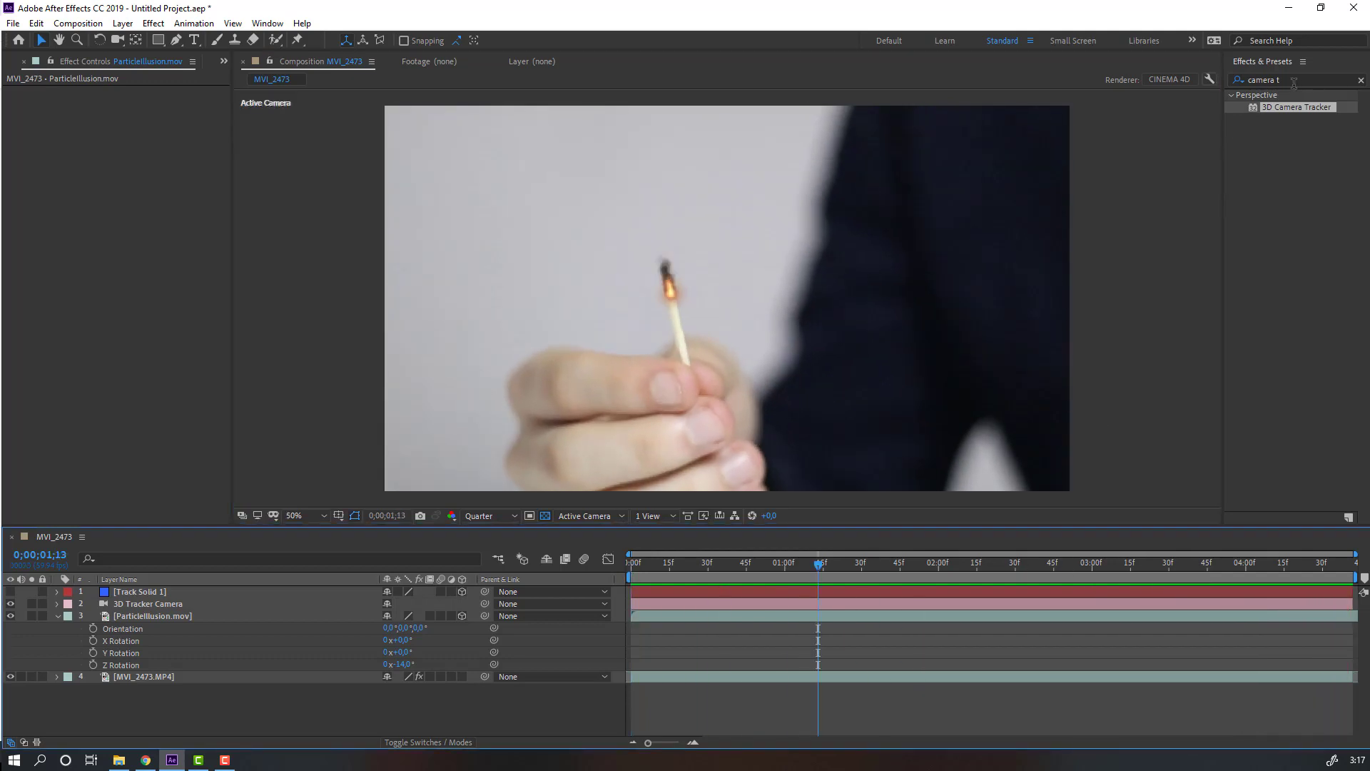
Step: Search Effects & Presets for 'hue' and apply Hue/Saturation to ParticleIllusion.mov
left_click(1239, 82)
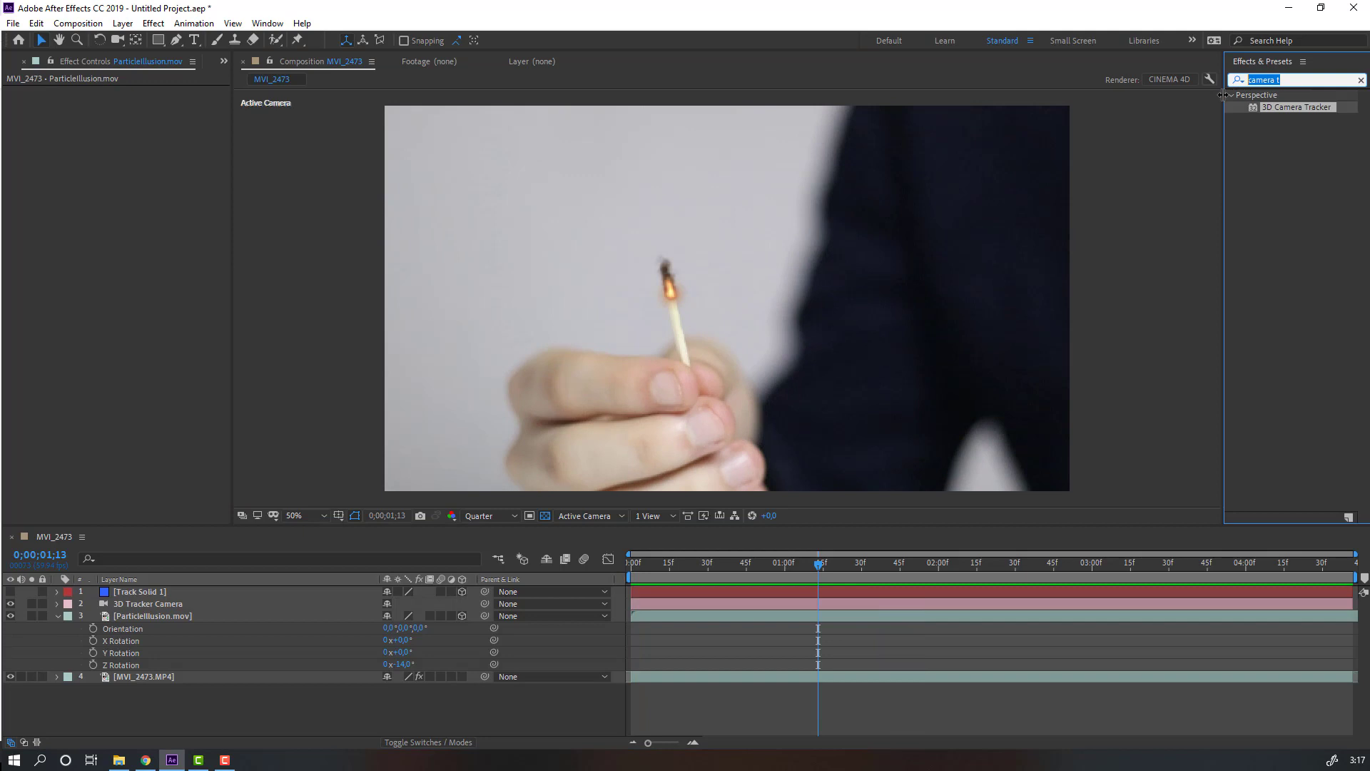
type("hue")
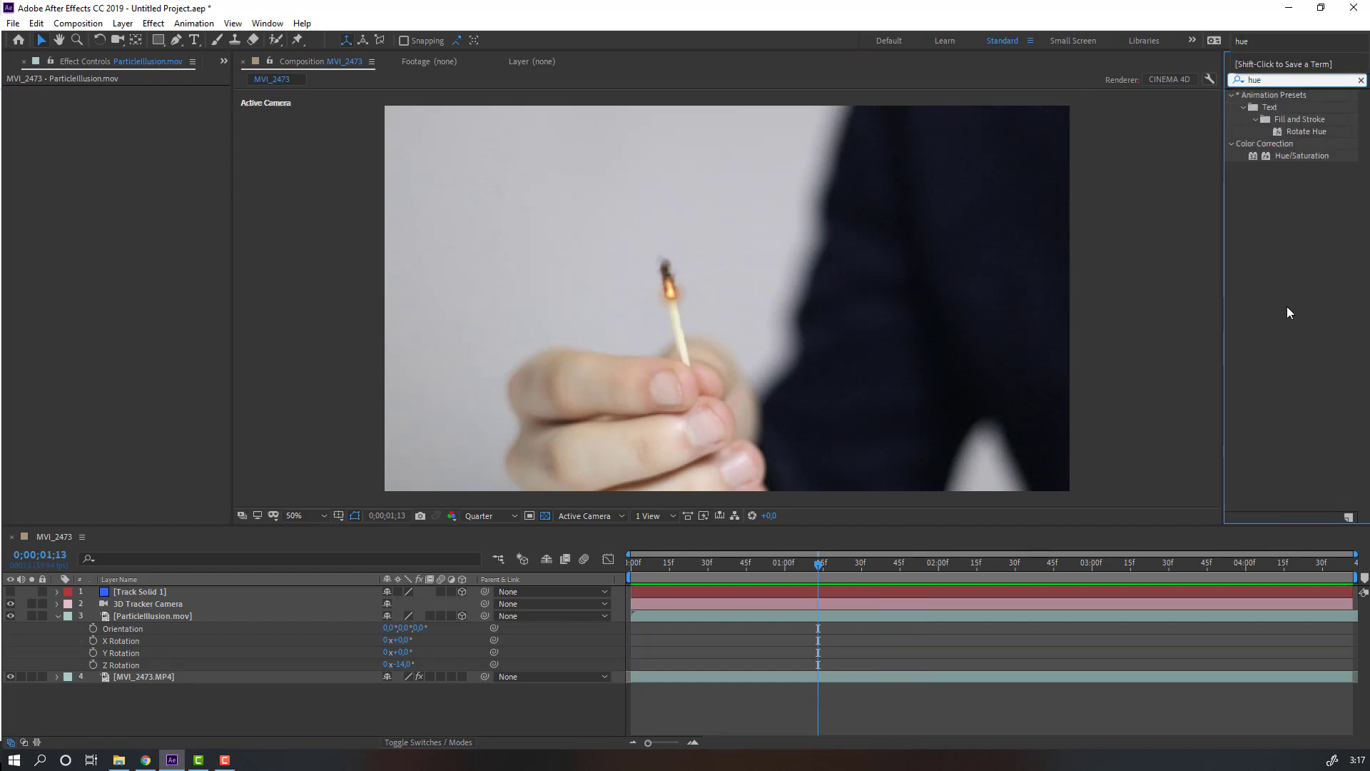
left_click_drag(1300, 156, 281, 710)
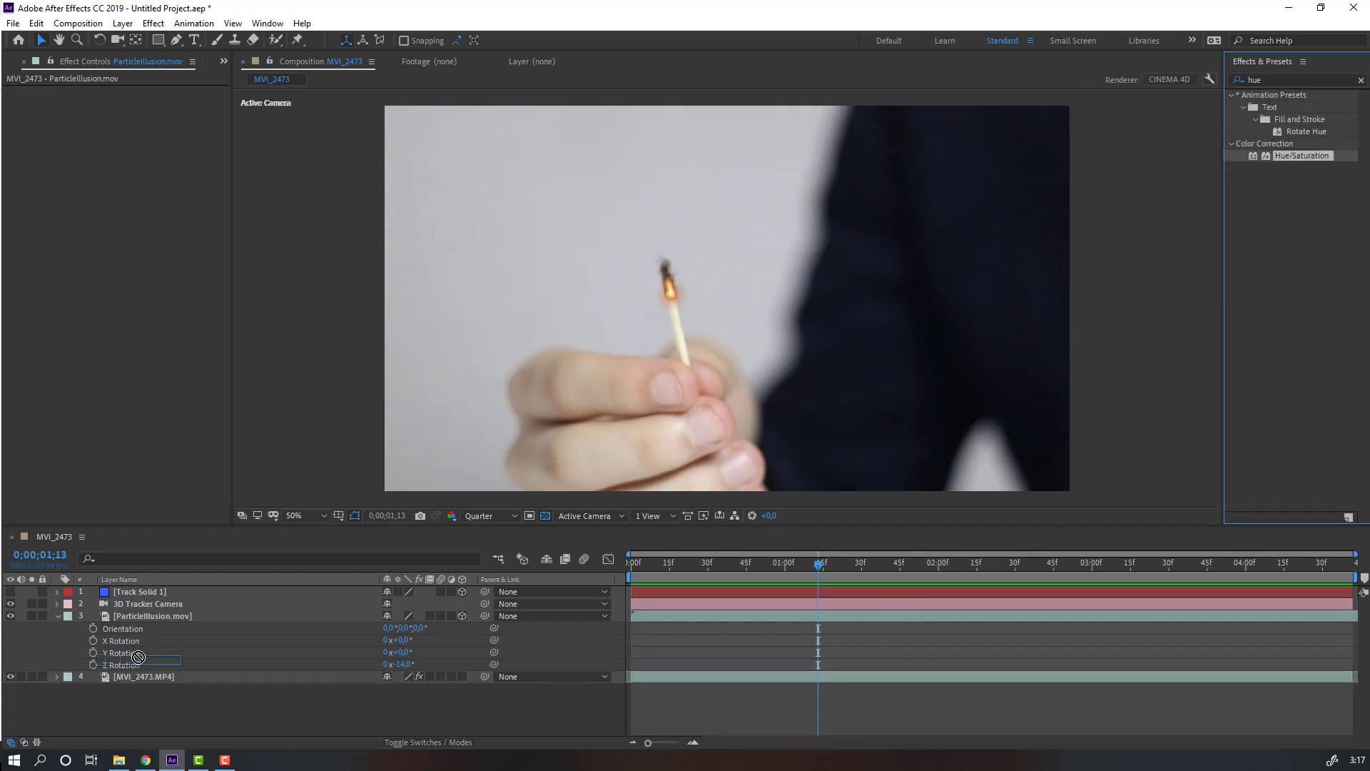
left_click_drag(138, 657, 156, 615)
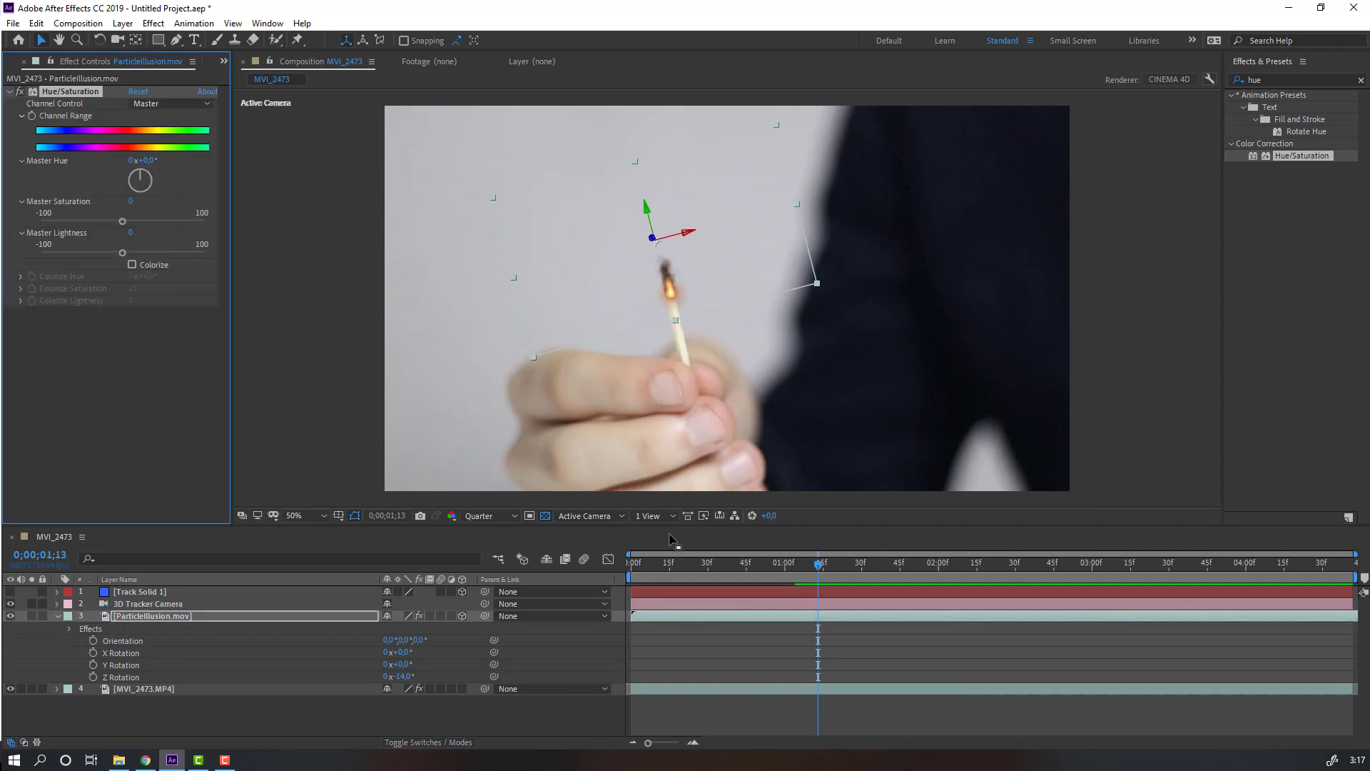
left_click_drag(818, 564, 1019, 564)
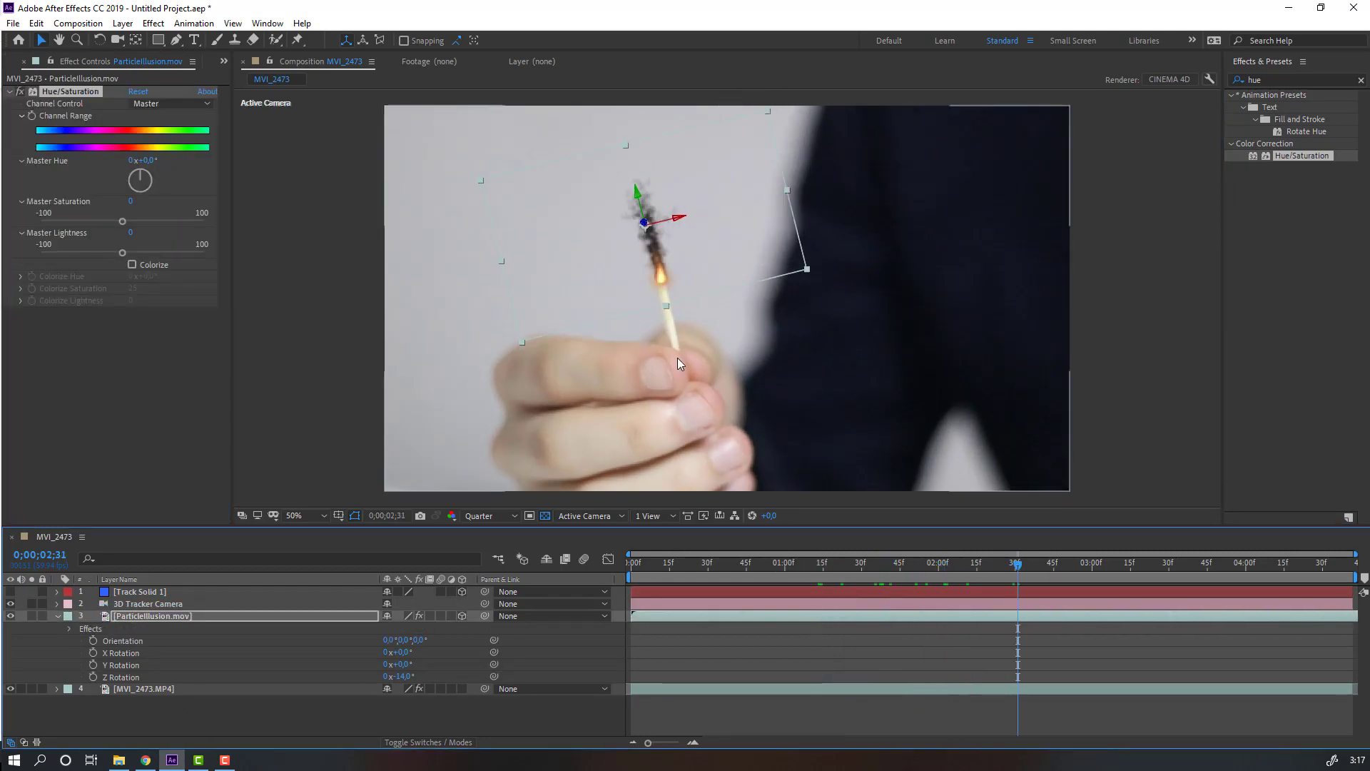
Step: Set Master Saturation to -13 and Master Lightness to 15, checked on a smoke frame
scroll(642, 286, "up", 2)
left_click_drag(609, 247, 610, 305)
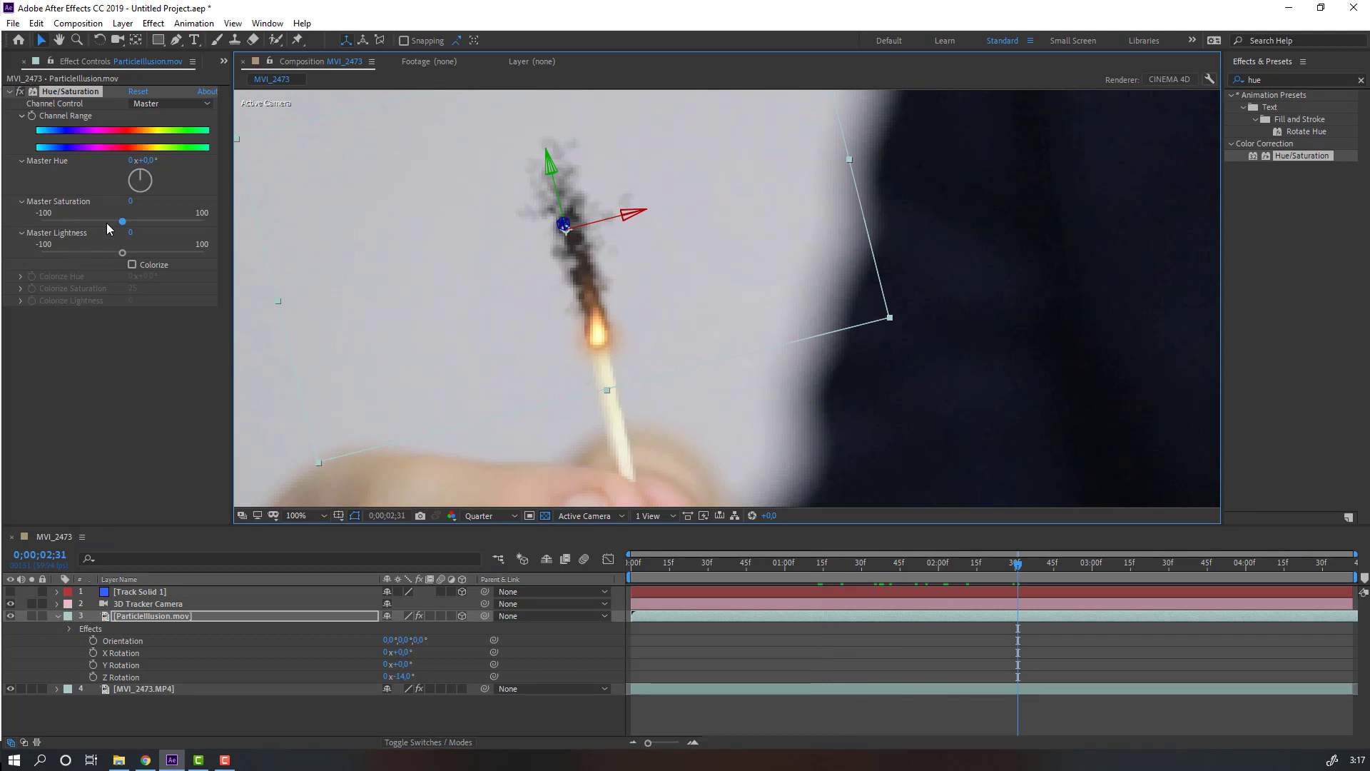
left_click_drag(122, 222, 117, 222)
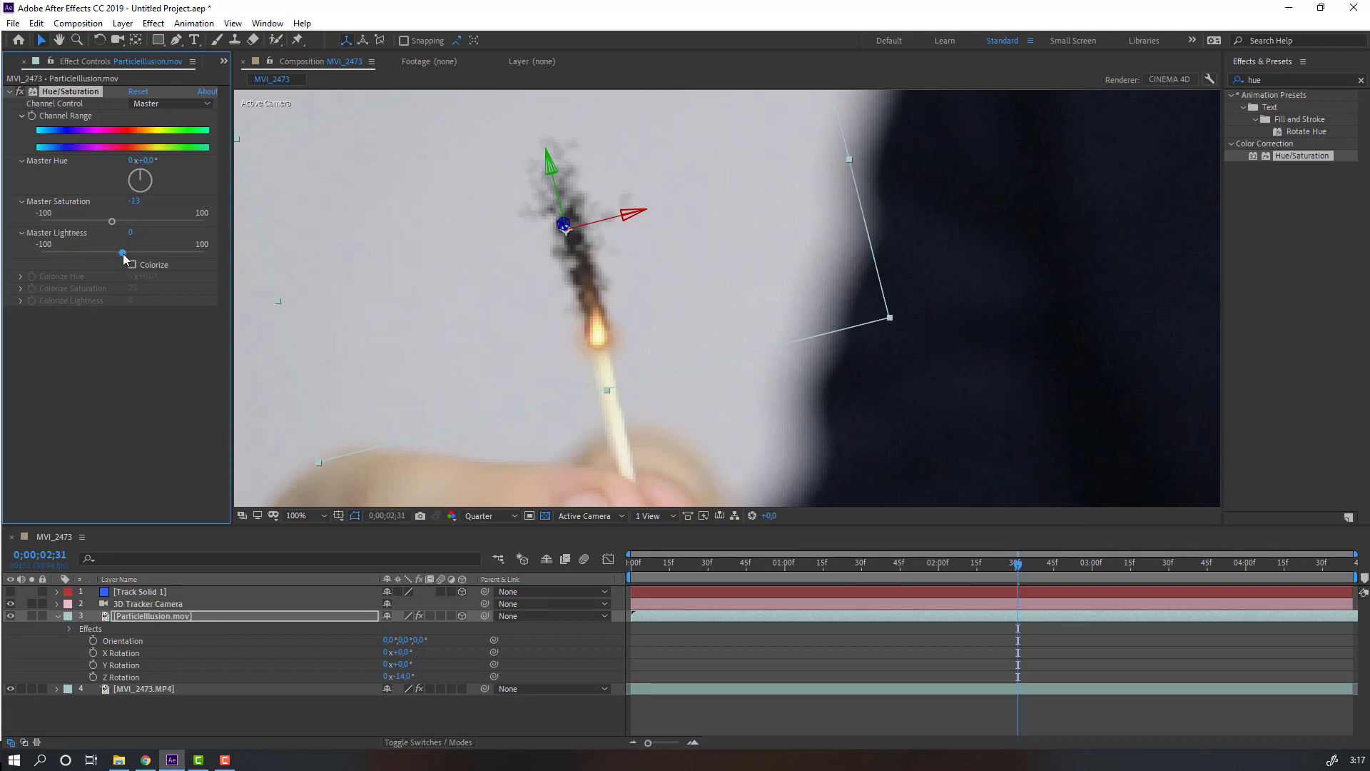
mouse_move(124, 255)
left_mouse_down()
mouse_move(147, 255)
mouse_move(130, 255)
left_mouse_up()
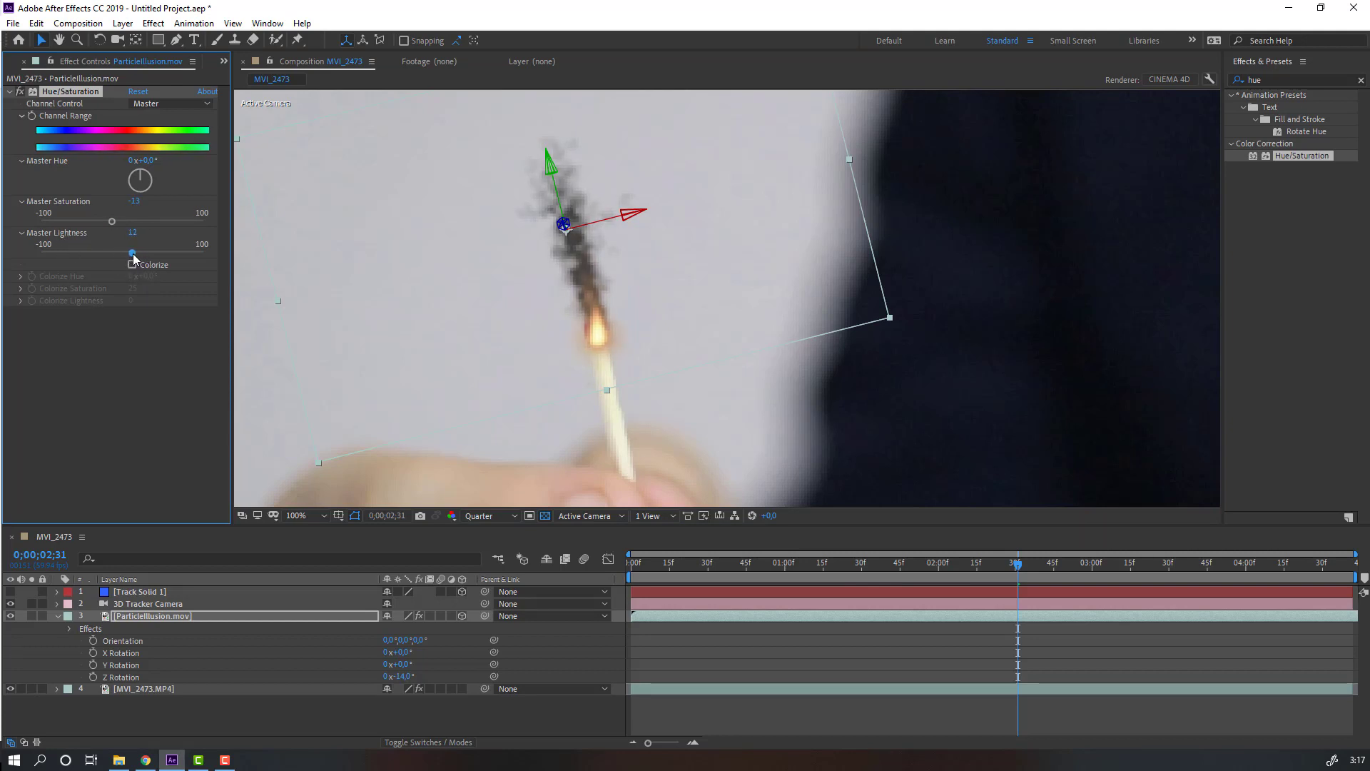
scroll(278, 289, "down", 2)
left_click(562, 722)
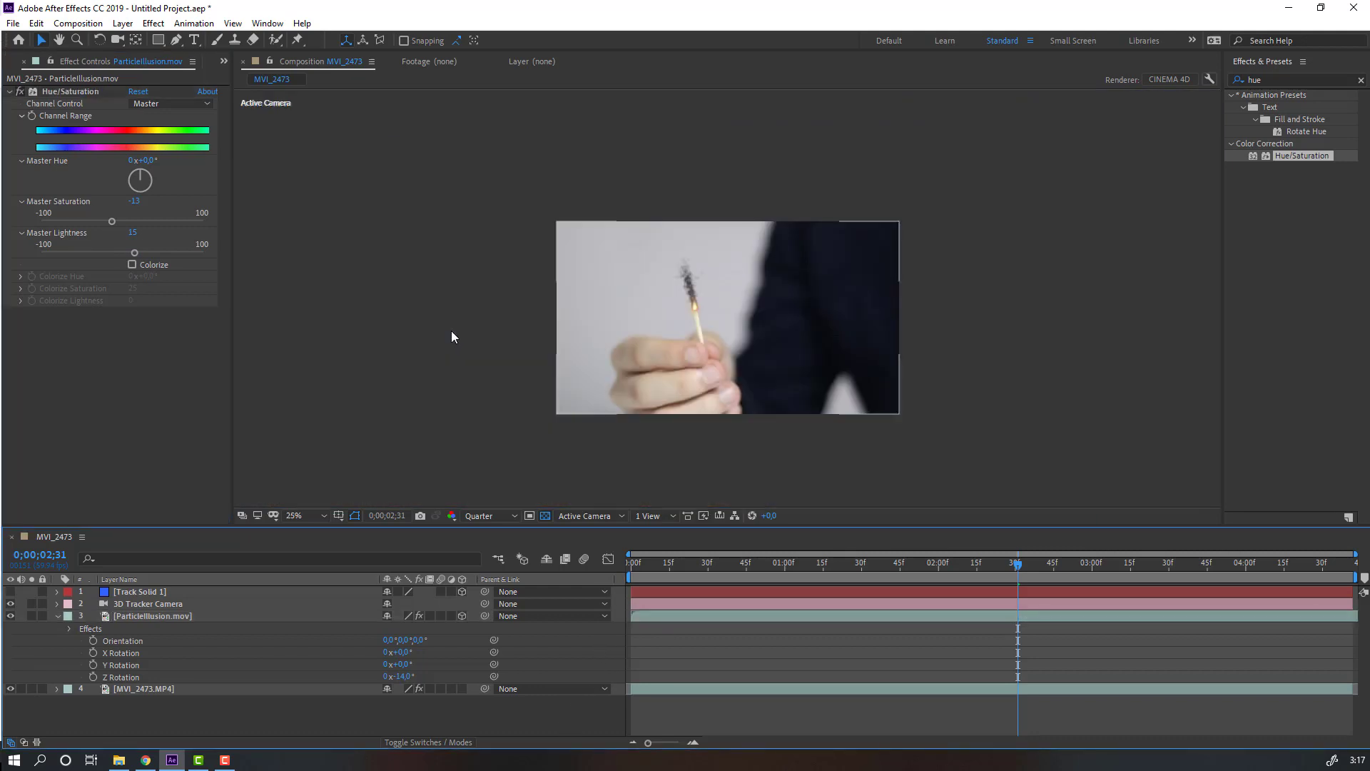
left_click(325, 515)
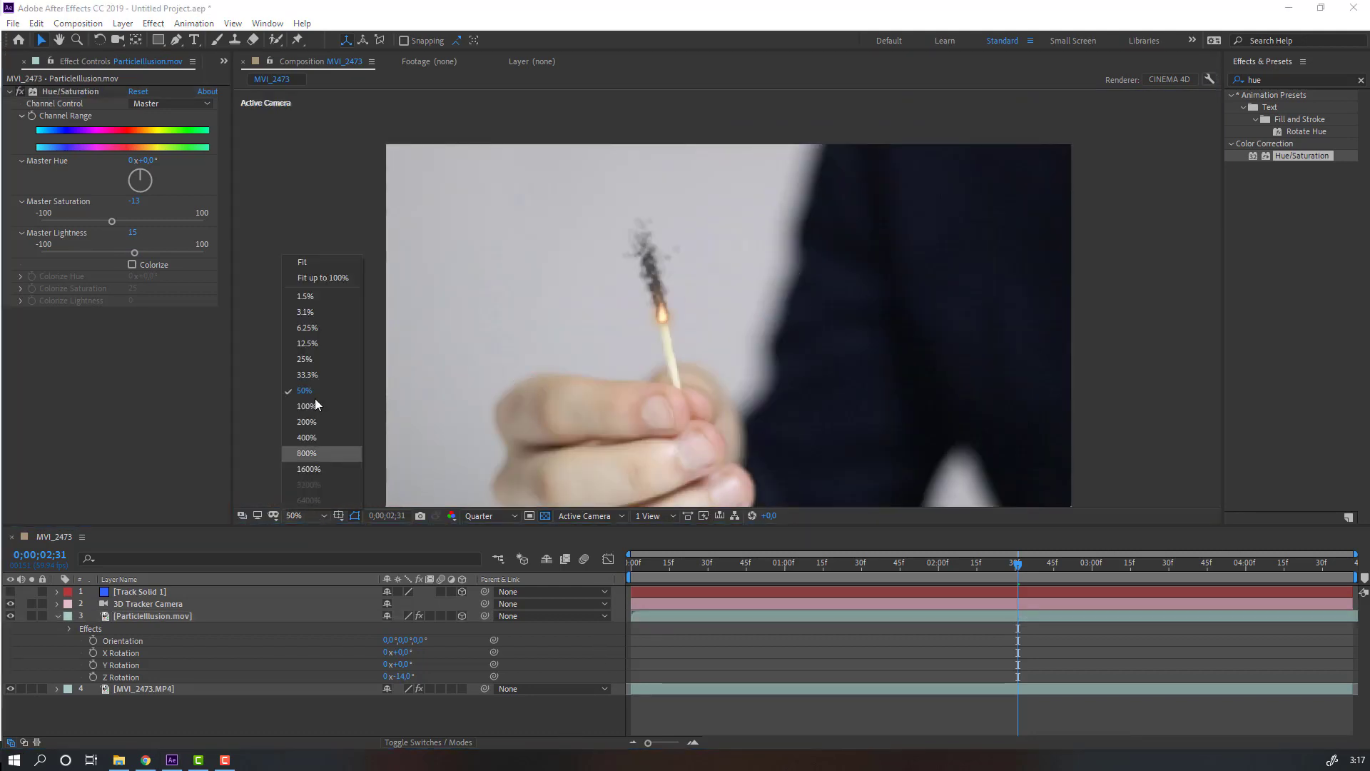
left_click(331, 280)
key("space")
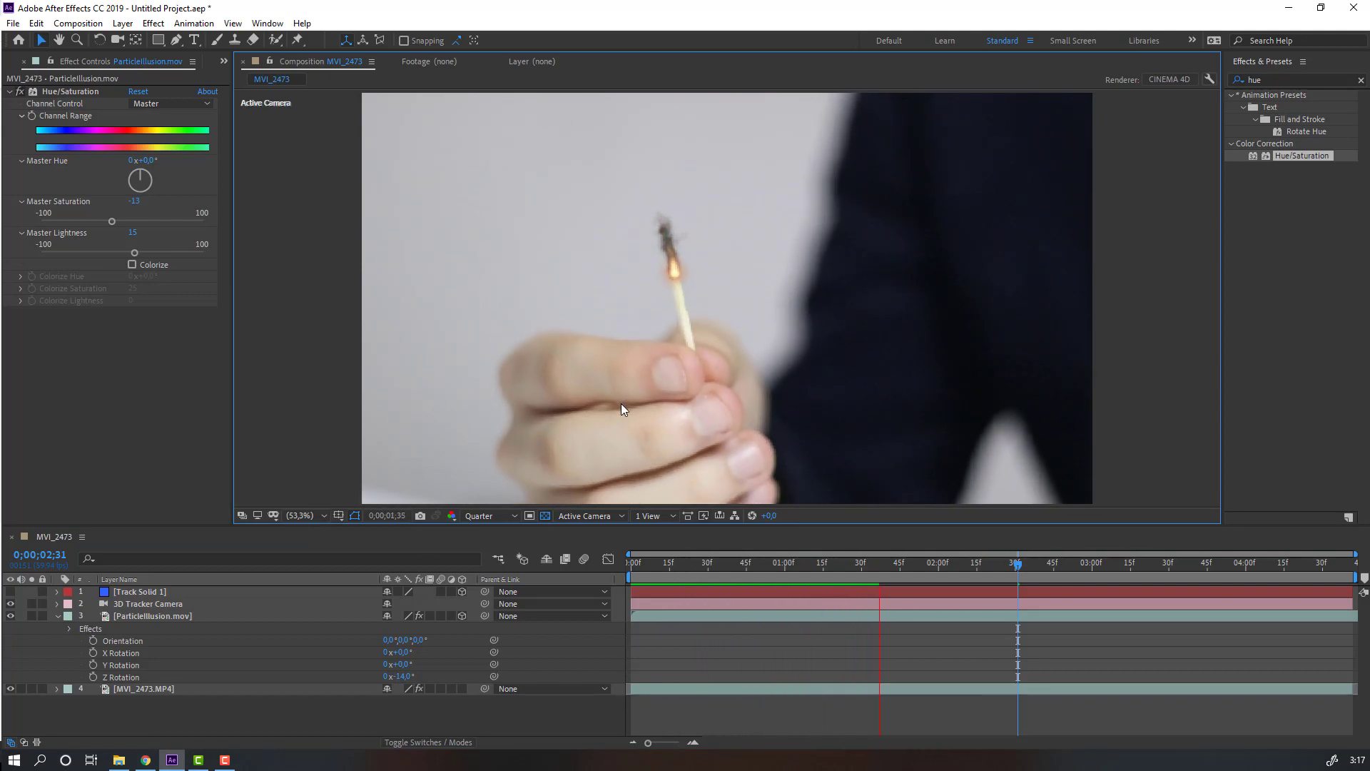
scroll(621, 404, "down", 1)
scroll(623, 404, "up", 1)
scroll(623, 404, "down", 1)
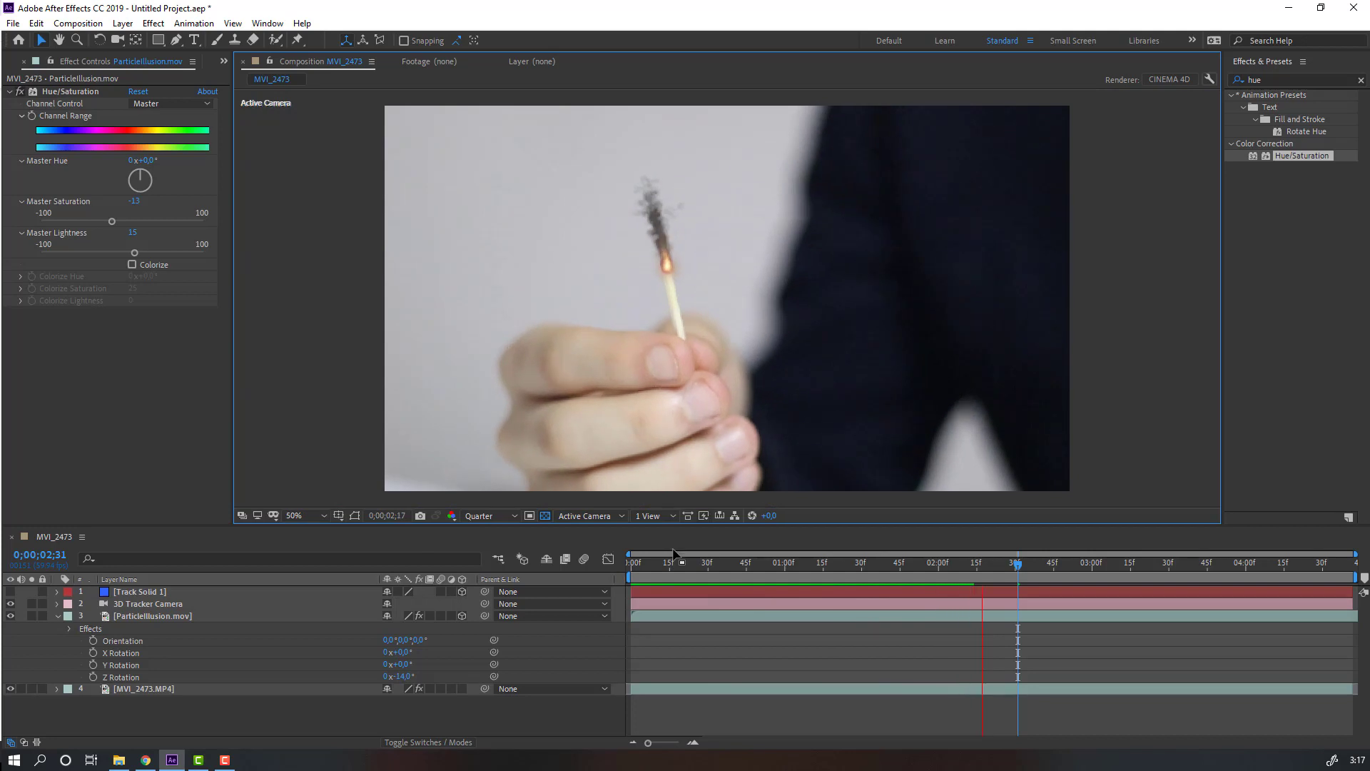
key("space")
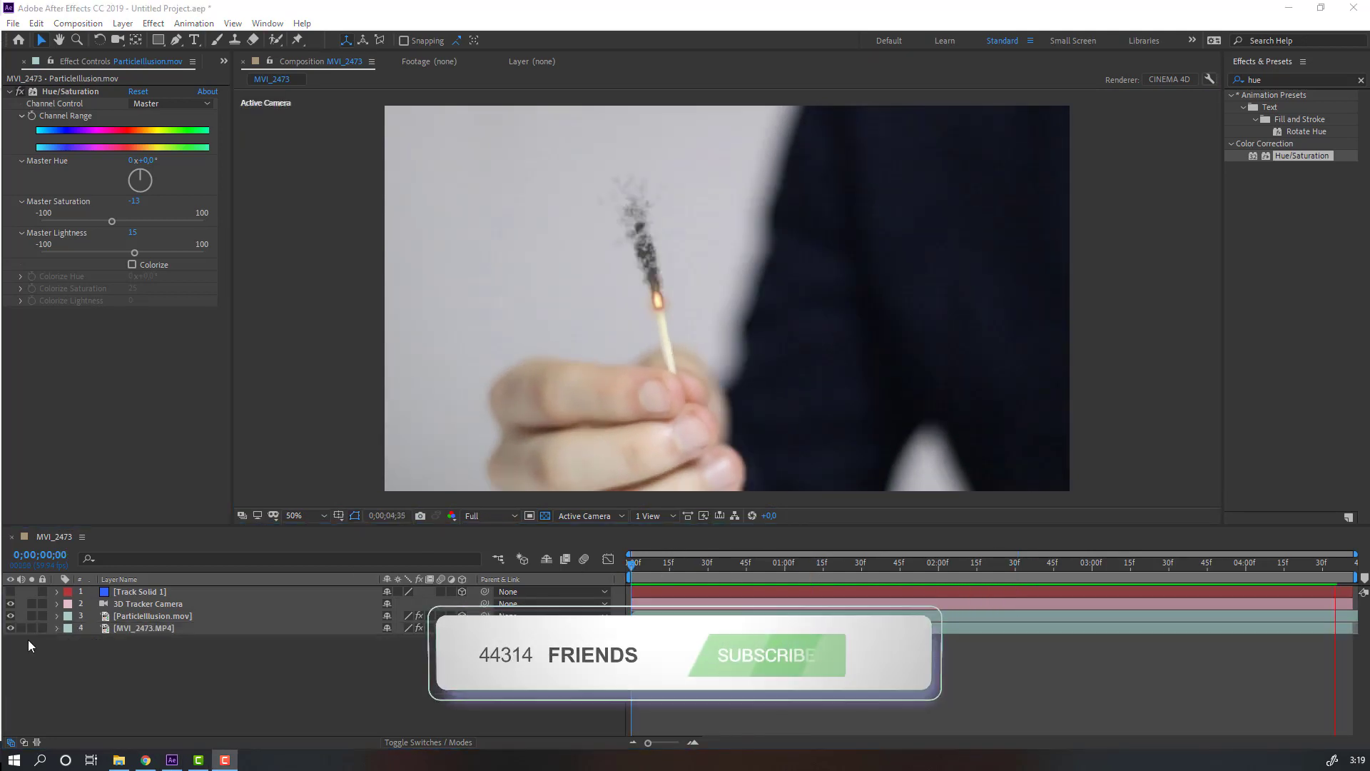